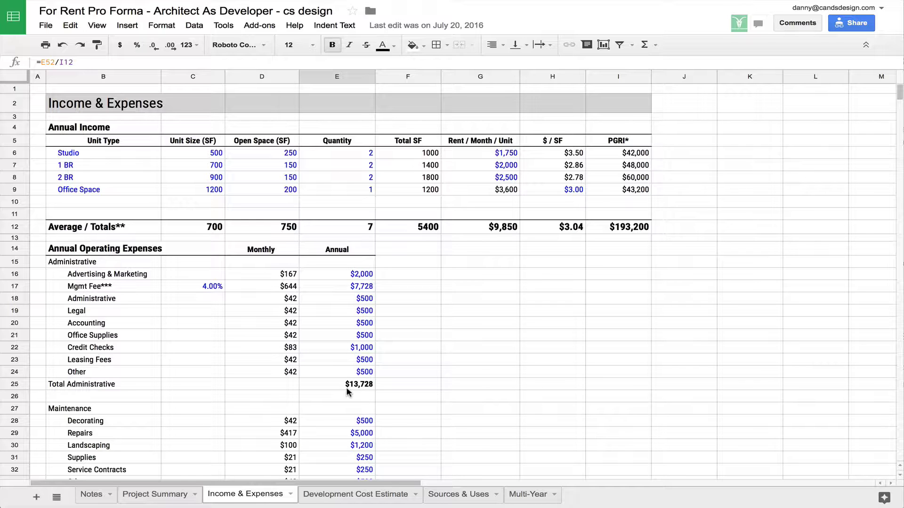
# Scroll through the Income & Expenses sheet to survey its layout.
pyautogui.scroll(-3, 347, 391)
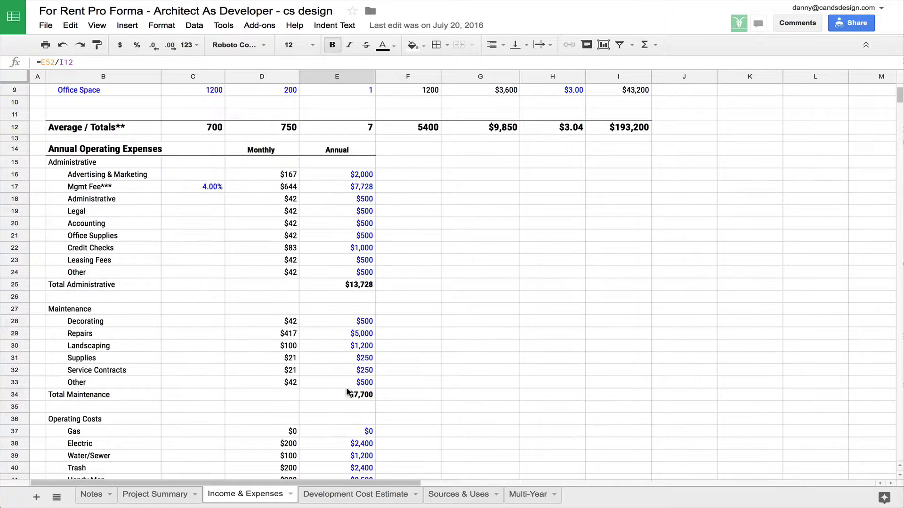
pyautogui.scroll(3, 348, 392)
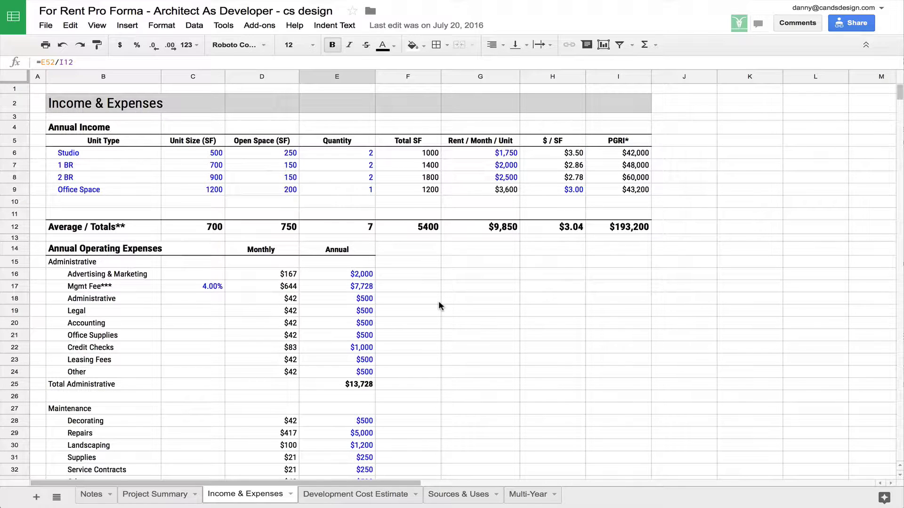
pyautogui.scroll(-6, 439, 304)
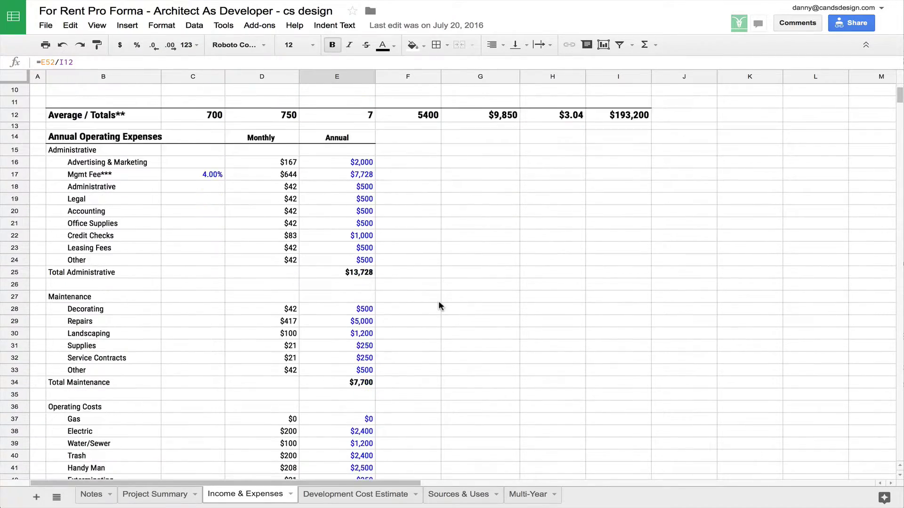
pyautogui.scroll(-4, 439, 306)
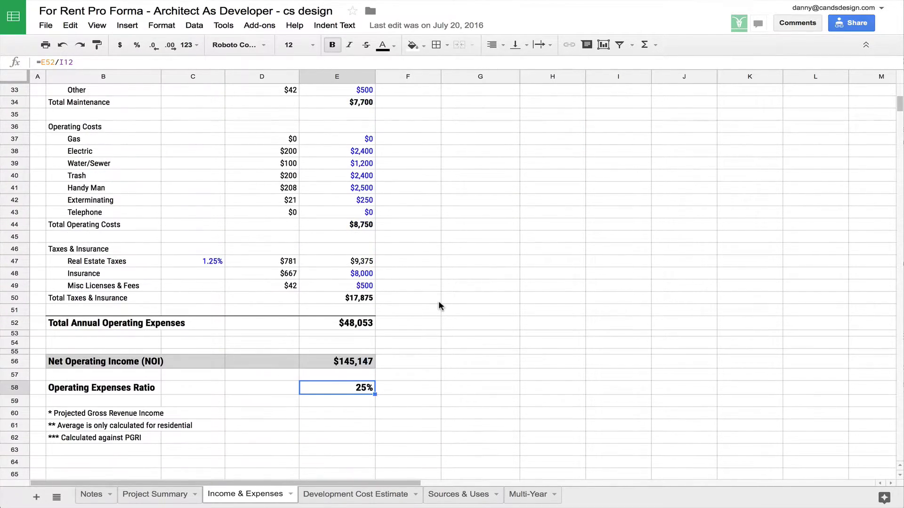
pyautogui.scroll(10, 438, 305)
pyautogui.scroll(-10, 439, 305)
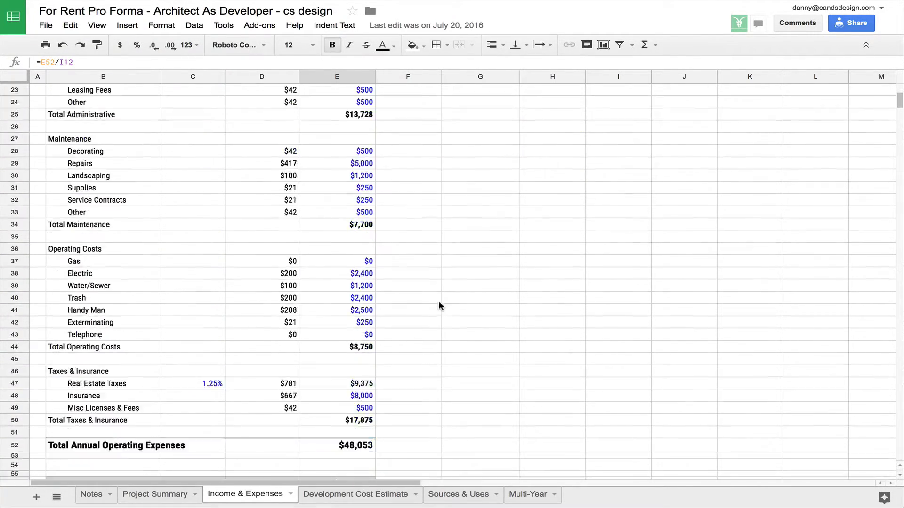
pyautogui.scroll(-3, 438, 302)
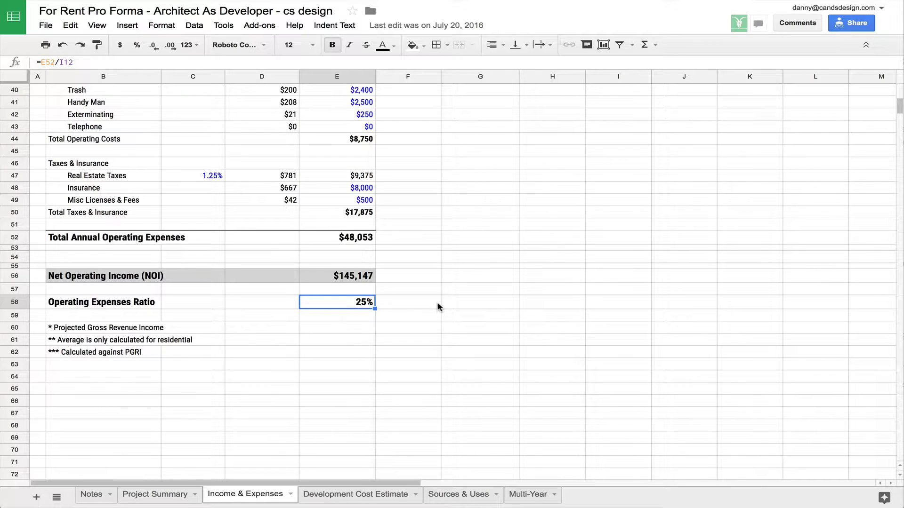
pyautogui.scroll(12, 437, 304)
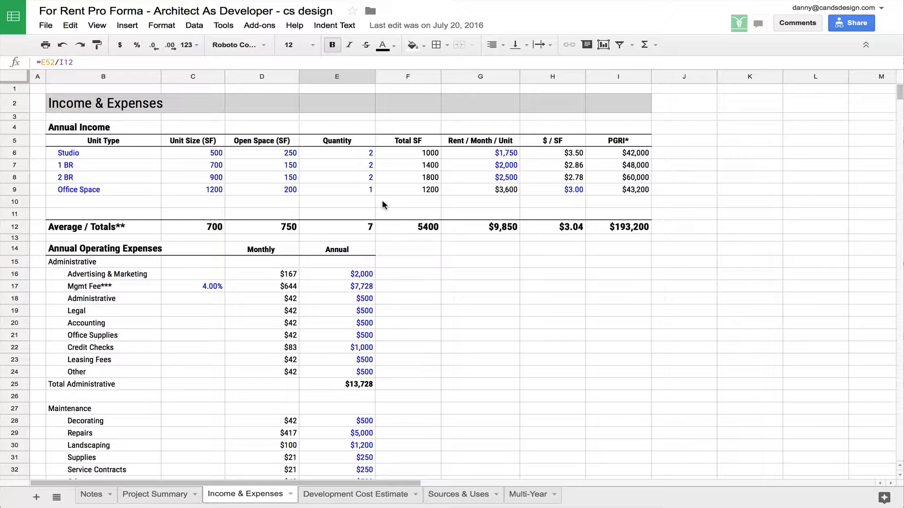
# Review the unit type entries: Studio, 1 BR, 2 BR and Office Space.
pyautogui.click(114, 155)
pyautogui.click(115, 165)
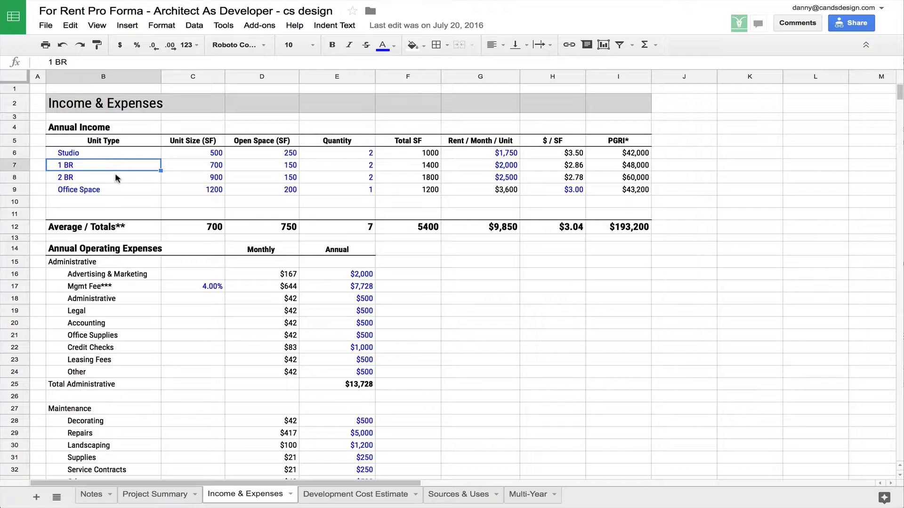
pyautogui.click(116, 177)
pyautogui.click(113, 154)
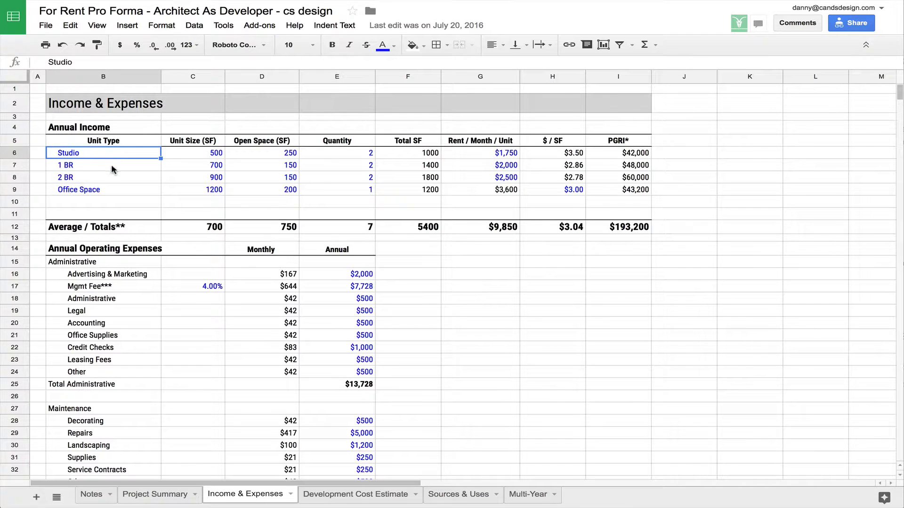
pyautogui.click(112, 166)
pyautogui.click(120, 181)
pyautogui.click(140, 190)
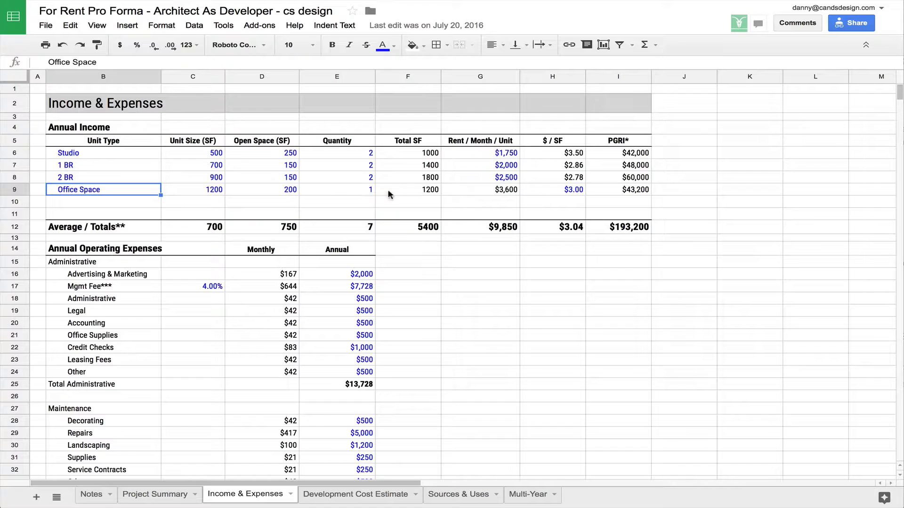
# Check the Studio unit size and open space, and trace Unit Count to the Project Summary sheet.
pyautogui.click(202, 155)
pyautogui.click(288, 158)
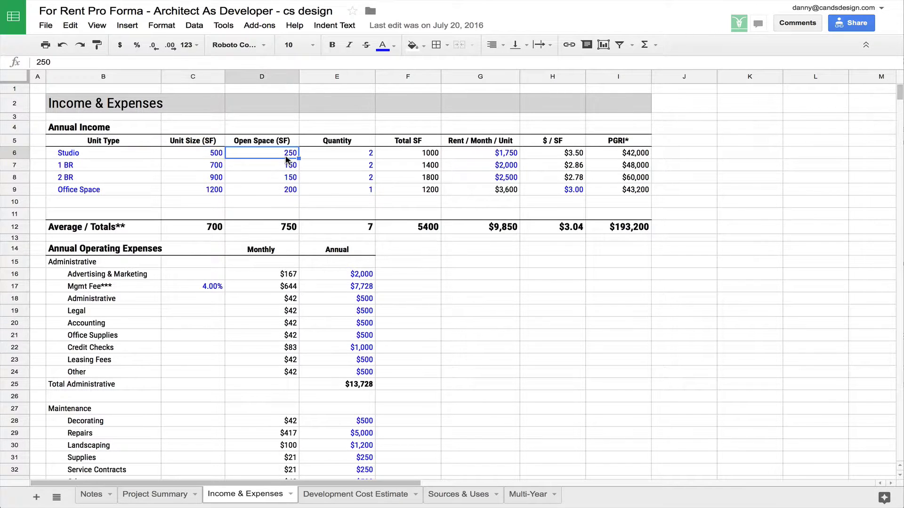
pyautogui.click(155, 495)
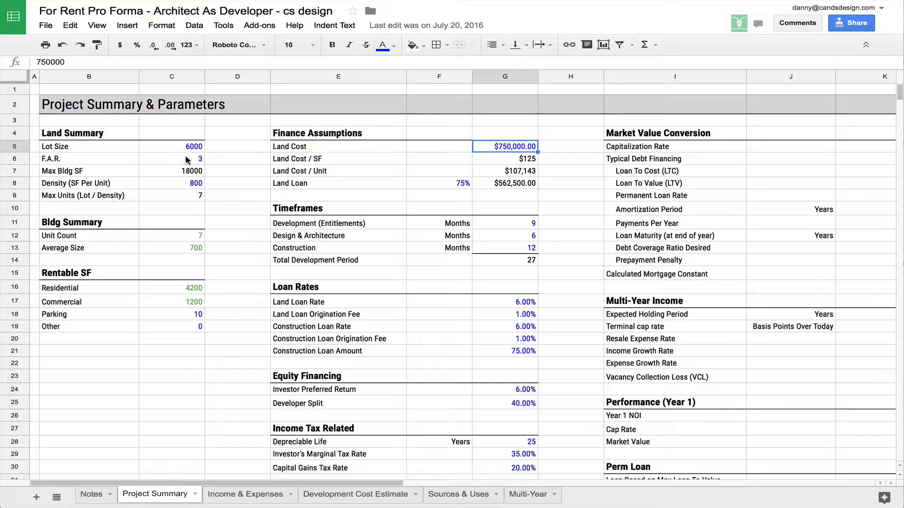
pyautogui.click(182, 239)
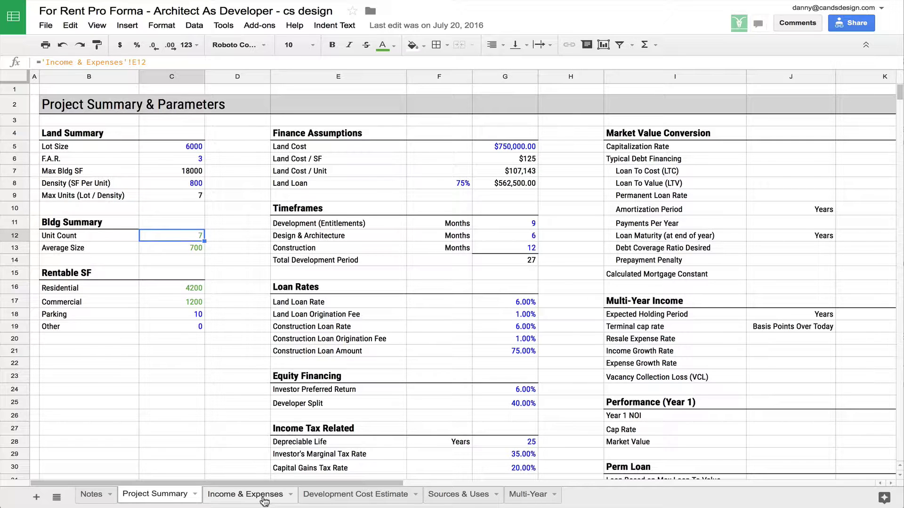
pyautogui.click(245, 495)
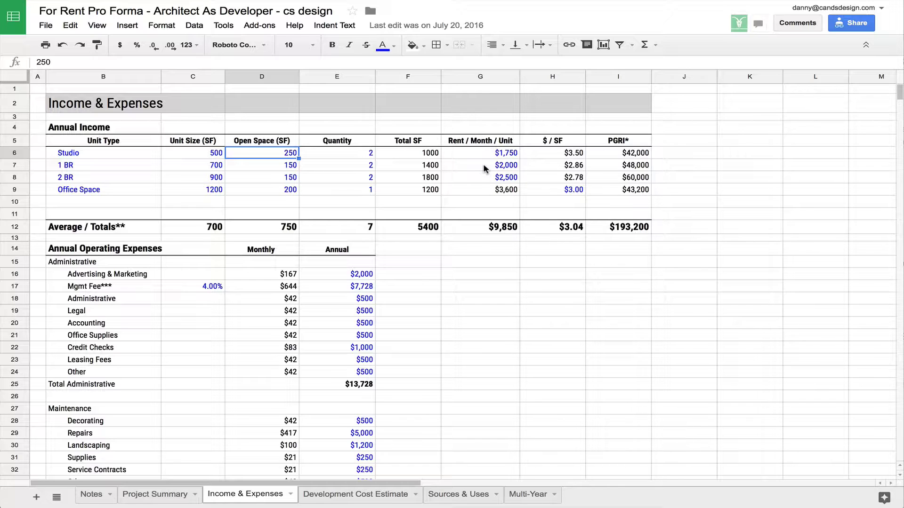
# Inspect the Office Space rent per square foot and monthly rent formula, then sum the PGRI values.
pyautogui.click(538, 191)
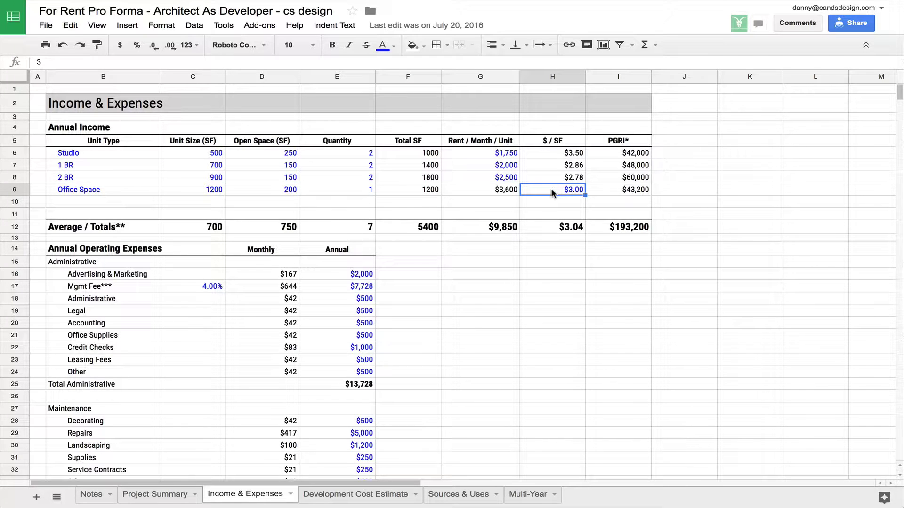
pyautogui.click(498, 193)
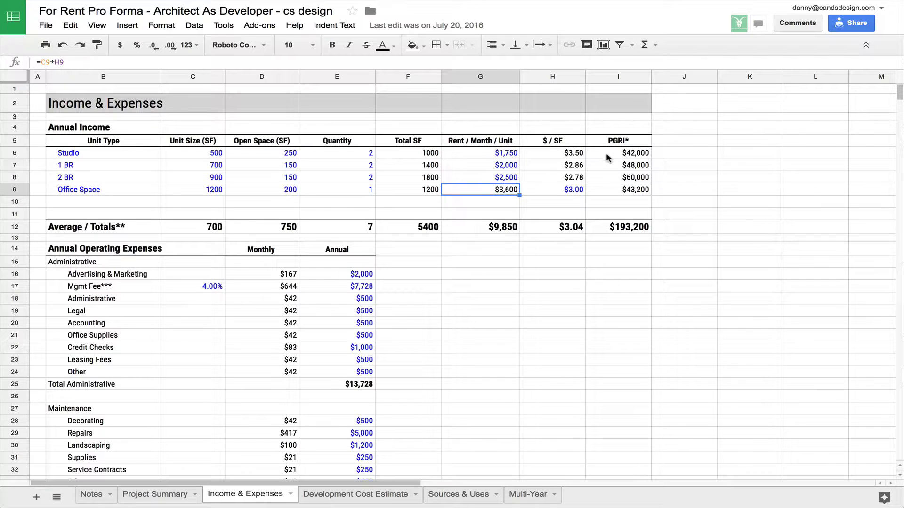
pyautogui.moveTo(611, 151); pyautogui.dragTo(611, 189)
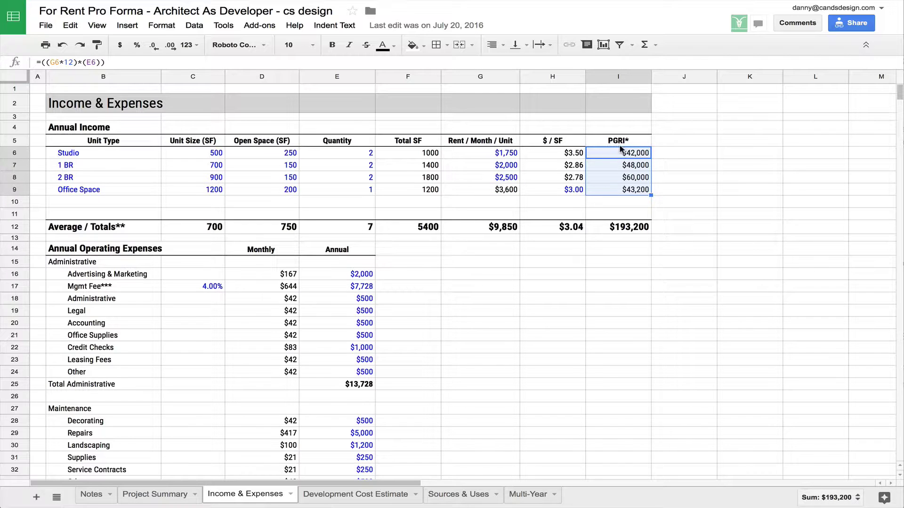
pyautogui.click(584, 214)
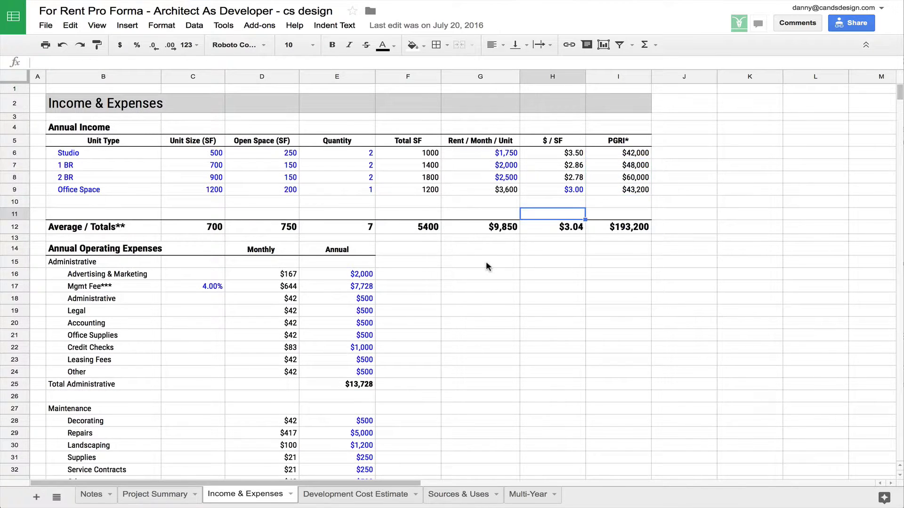
# Trace the Studio PGRI formula to its quantity and monthly rent, then the total PGRI sum.
pyautogui.scroll(-20, 486, 261)
pyautogui.scroll(10, 197, 225)
pyautogui.scroll(8, 202, 240)
pyautogui.scroll(-5, 205, 256)
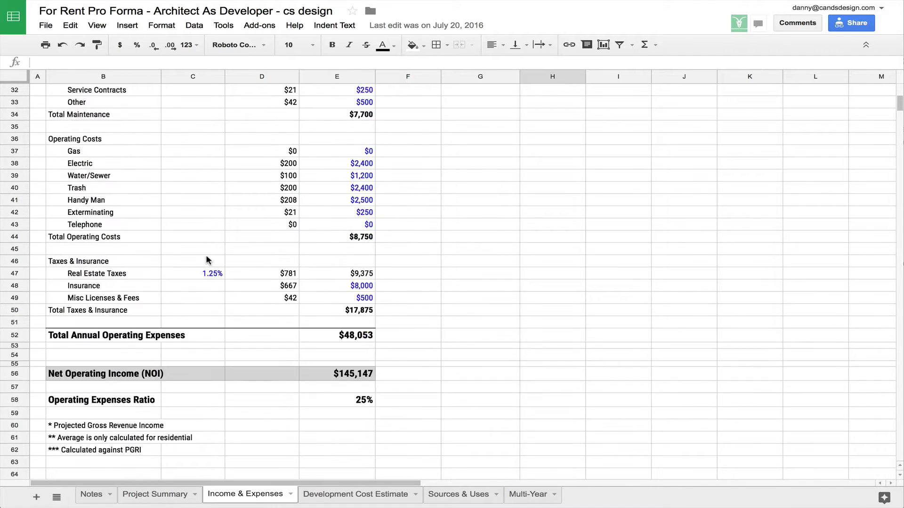
pyautogui.click(112, 388)
pyautogui.scroll(10, 444, 343)
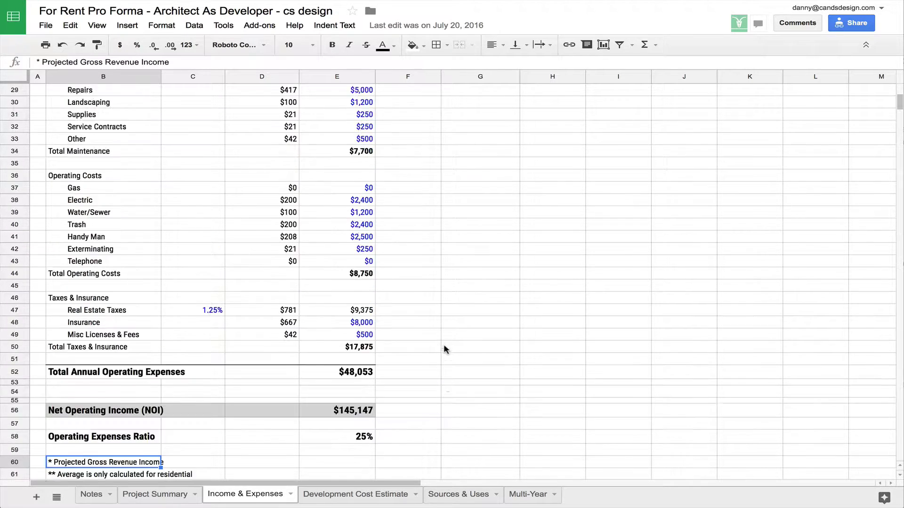
pyautogui.click(609, 154)
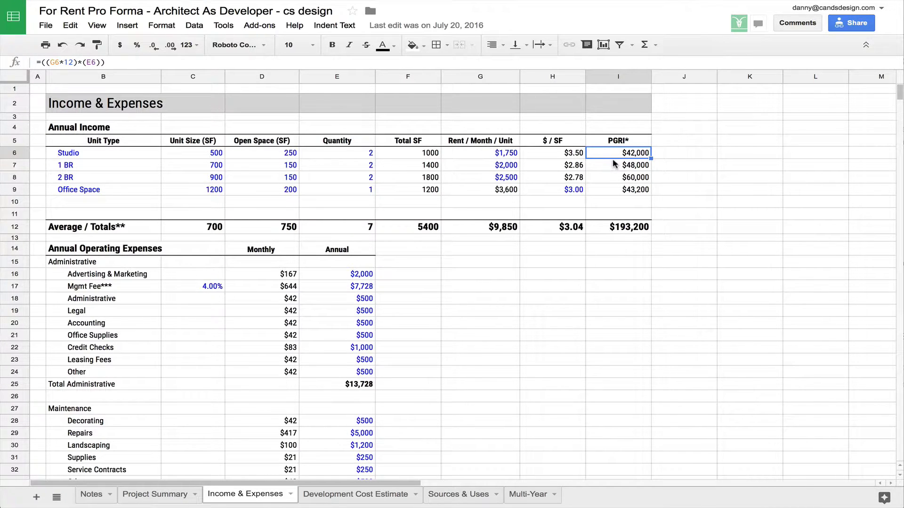
pyautogui.click(353, 153)
pyautogui.click(471, 154)
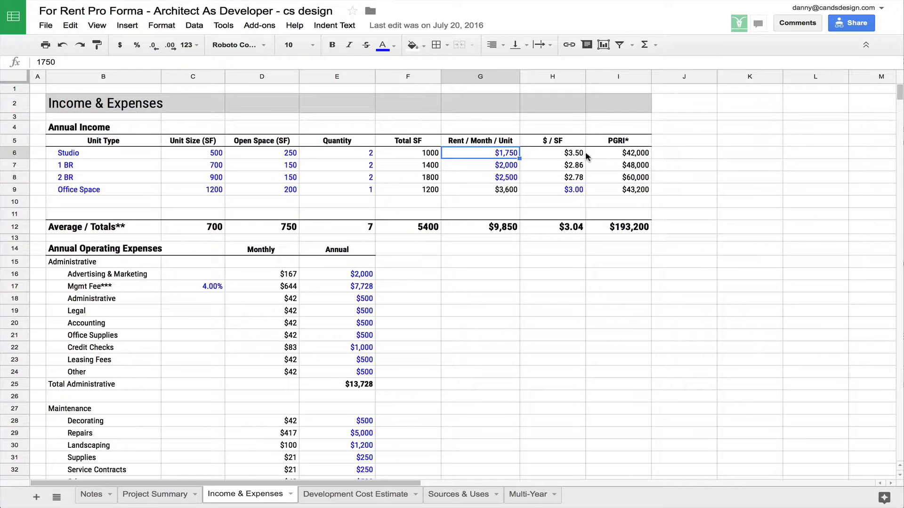
pyautogui.click(606, 151)
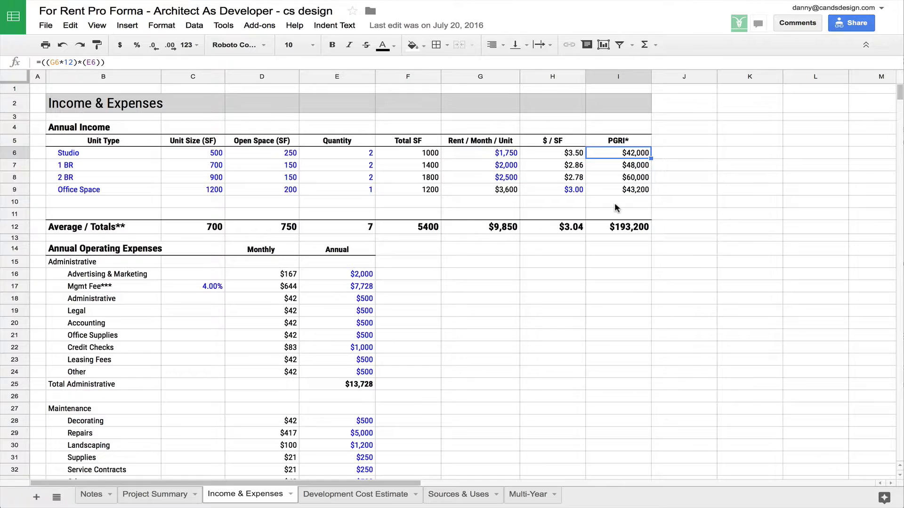
pyautogui.click(599, 231)
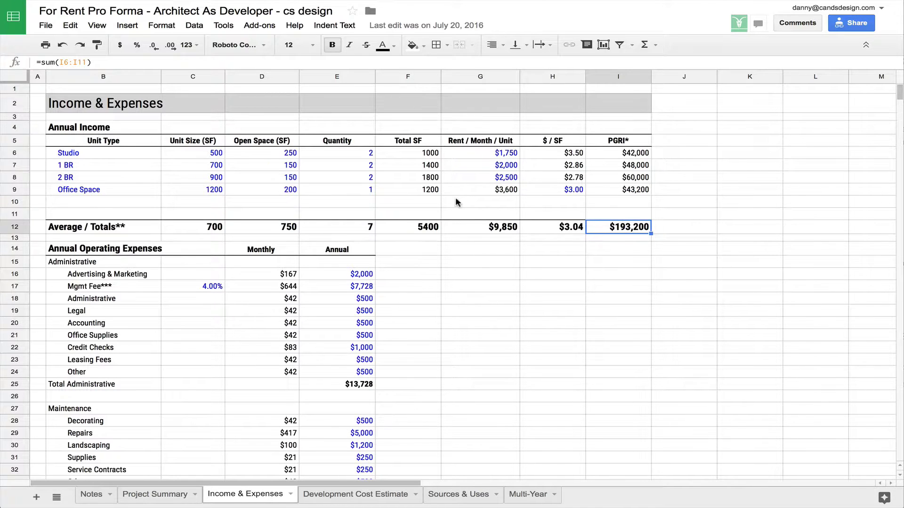
# Review the administrative expenses: Accounting, Office Supplies, Credit Checks, their sum, and Advertising & Marketing.
pyautogui.scroll(-3, 384, 221)
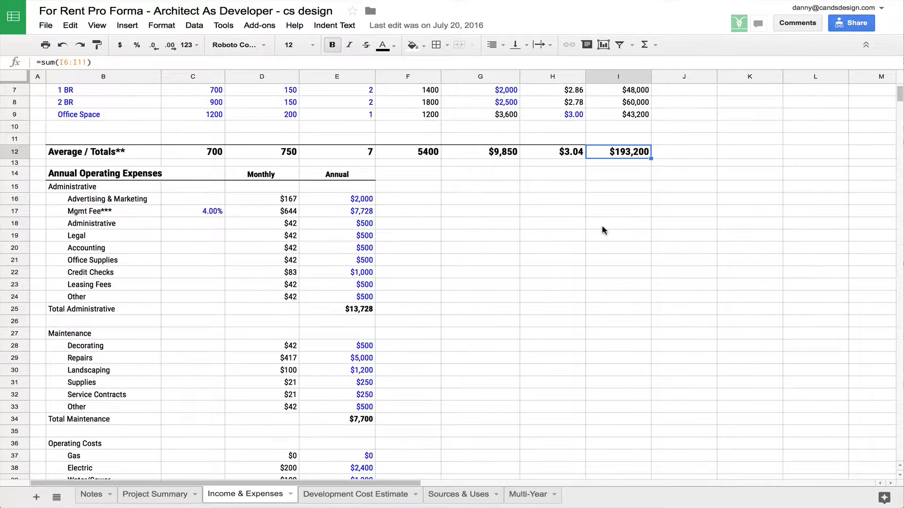
pyautogui.scroll(-2, 515, 186)
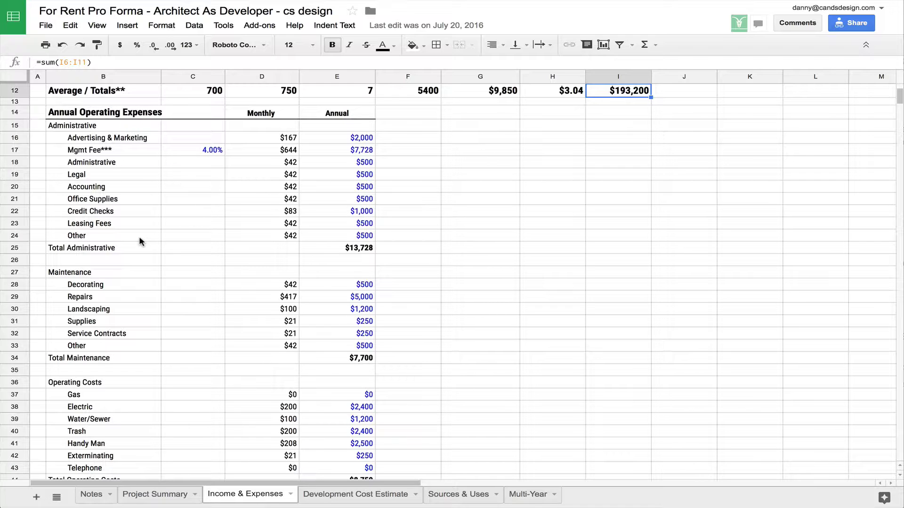
pyautogui.scroll(-4, 123, 254)
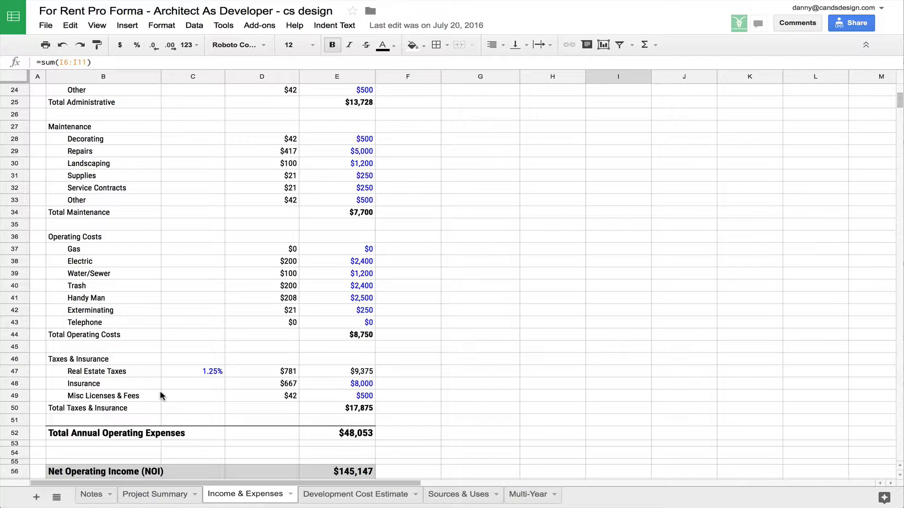
pyautogui.scroll(8, 246, 363)
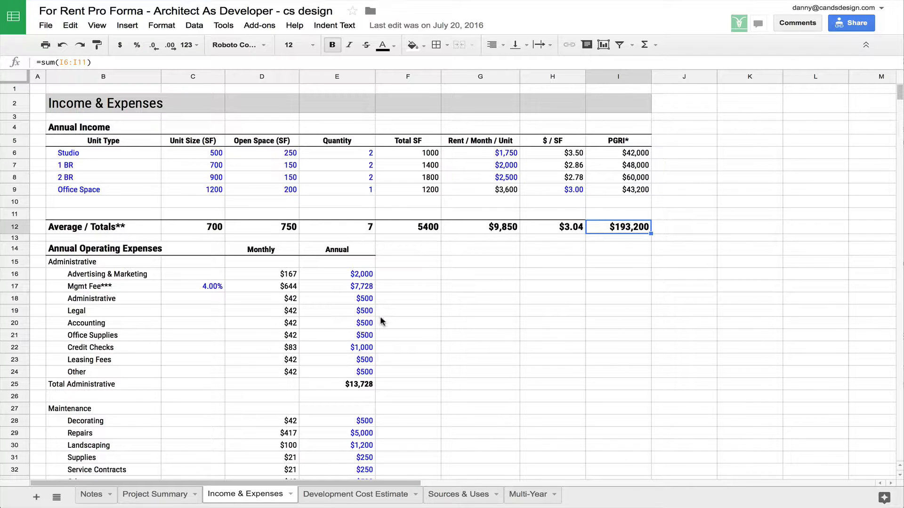
pyautogui.click(359, 320)
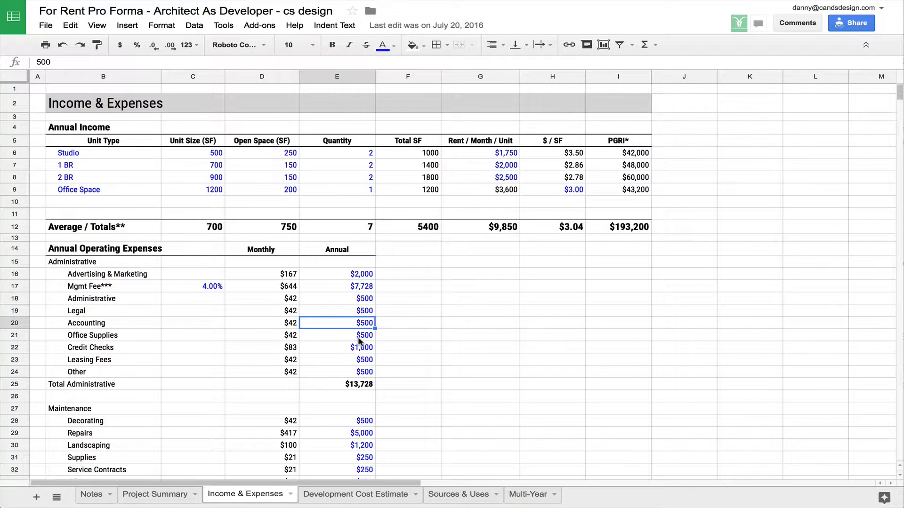
pyautogui.click(359, 337)
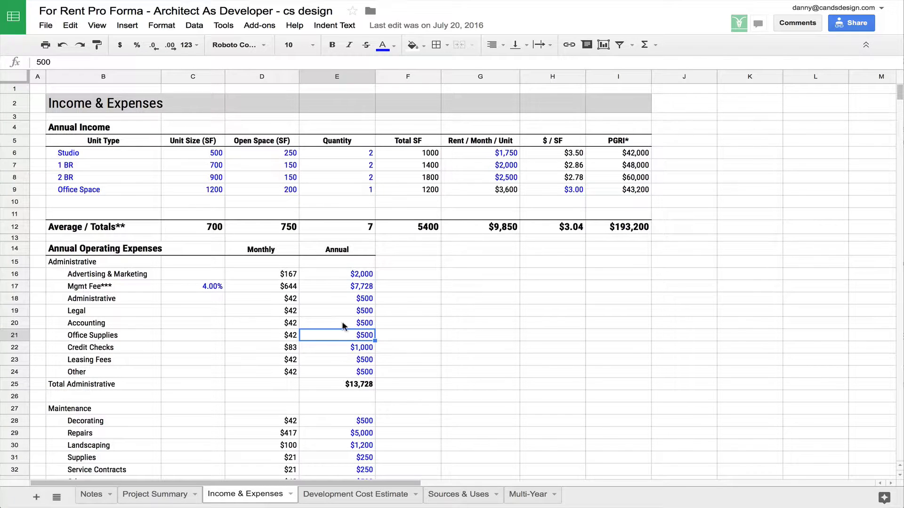
pyautogui.click(331, 347)
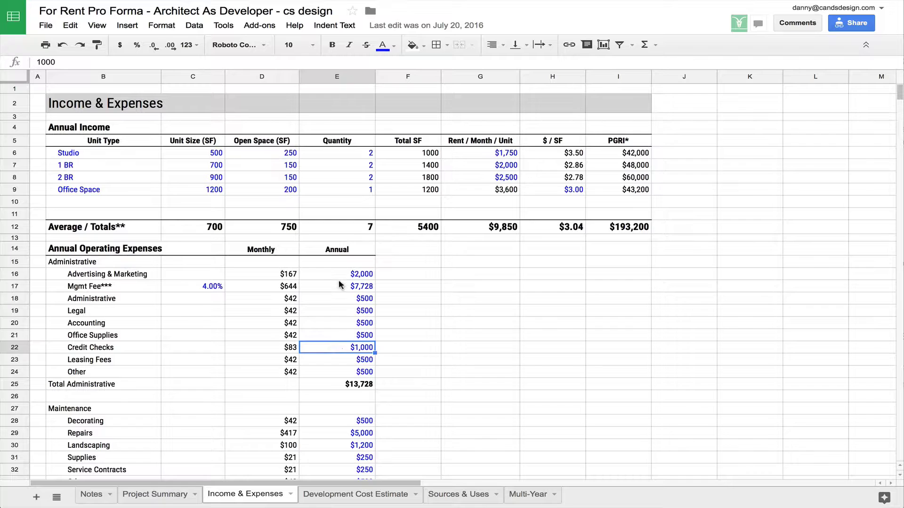
pyautogui.moveTo(339, 276); pyautogui.dragTo(340, 370)
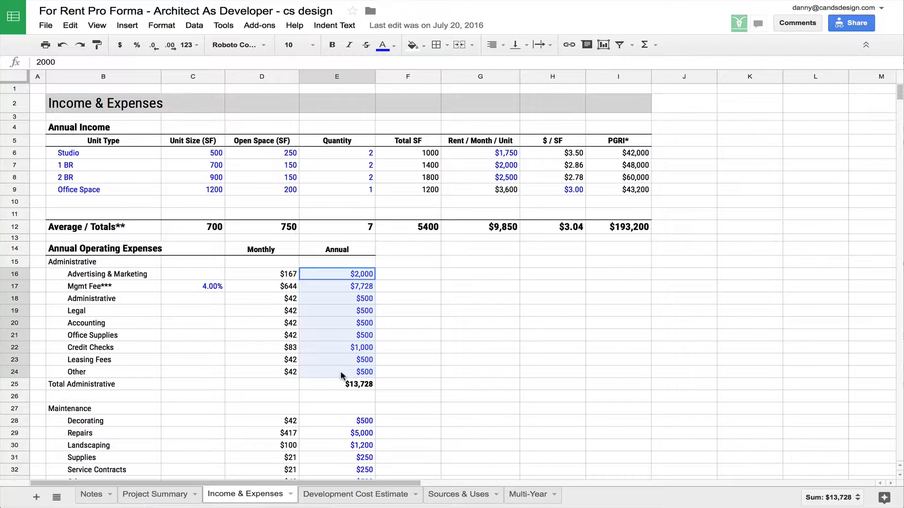
pyautogui.click(337, 279)
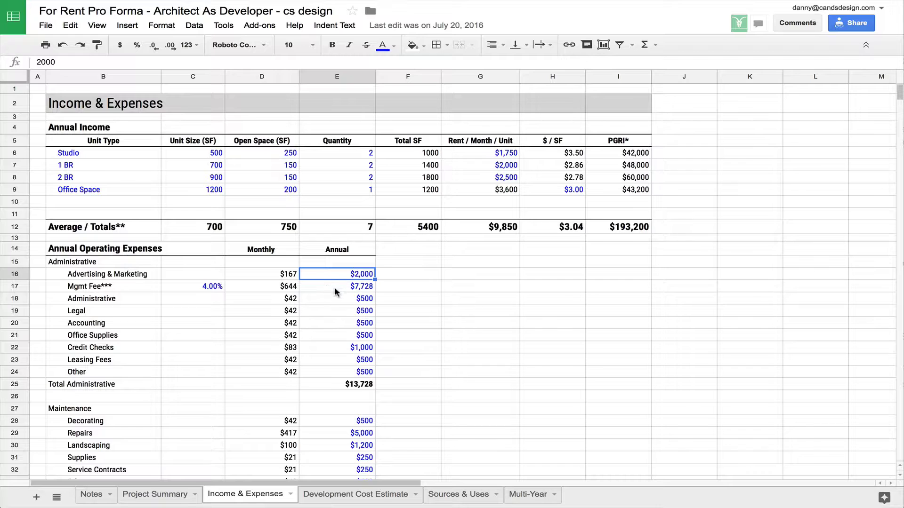
# Examine the management fee formula in E17 using the 4% rate and the PGRI total in I12.
pyautogui.click(337, 288)
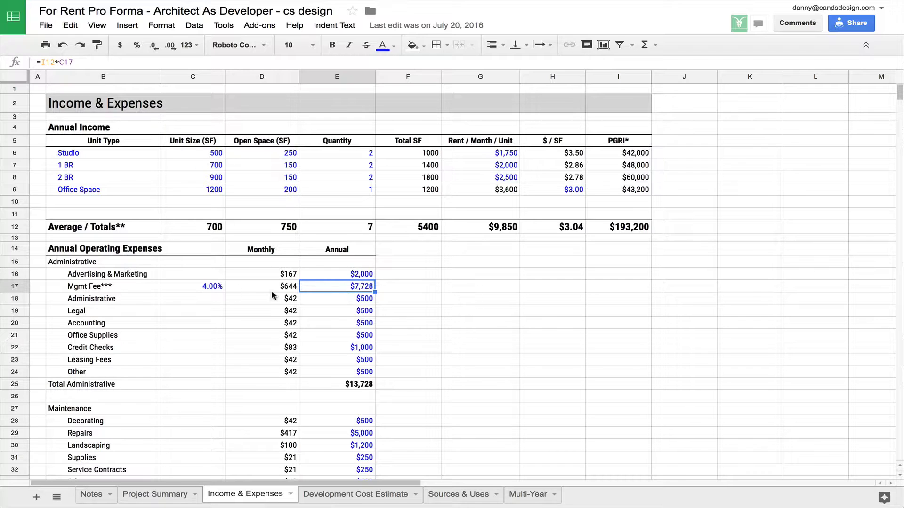
pyautogui.click(194, 286)
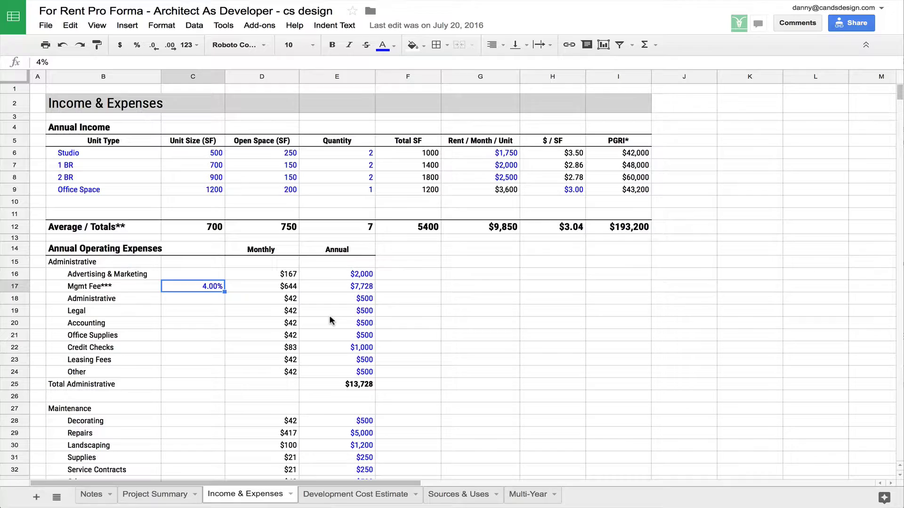
pyautogui.click(332, 288)
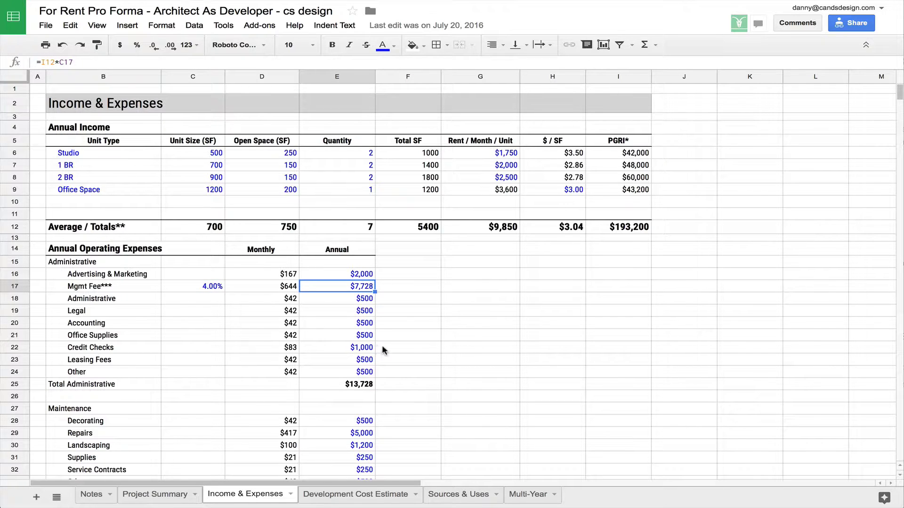
pyautogui.scroll(-5, 356, 262)
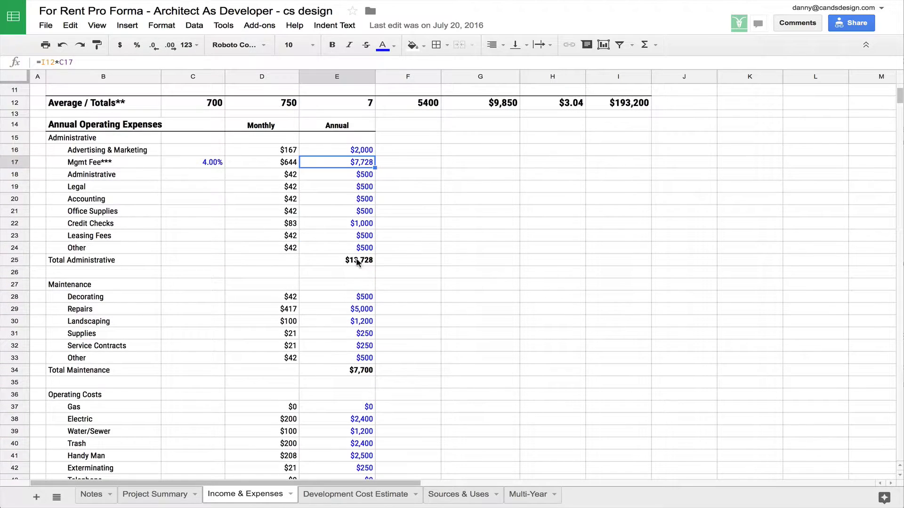
pyautogui.scroll(5, 369, 203)
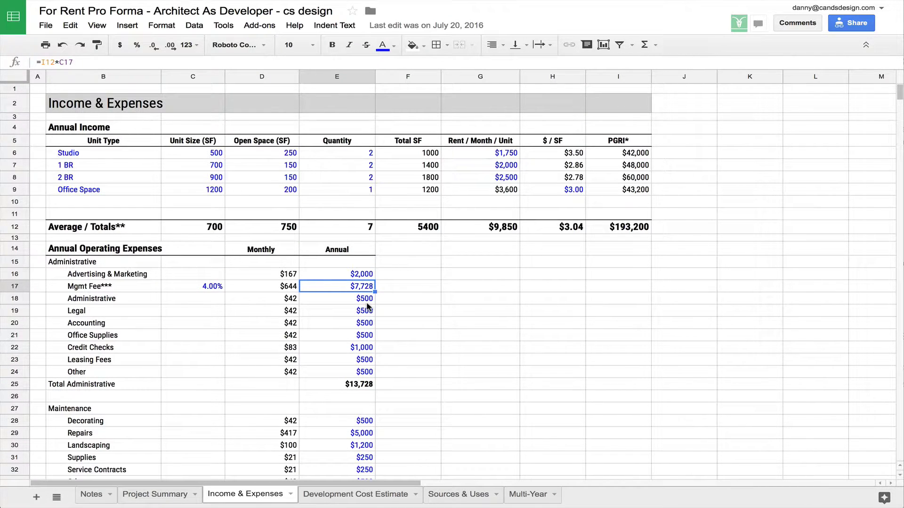
pyautogui.click(206, 277)
pyautogui.click(209, 286)
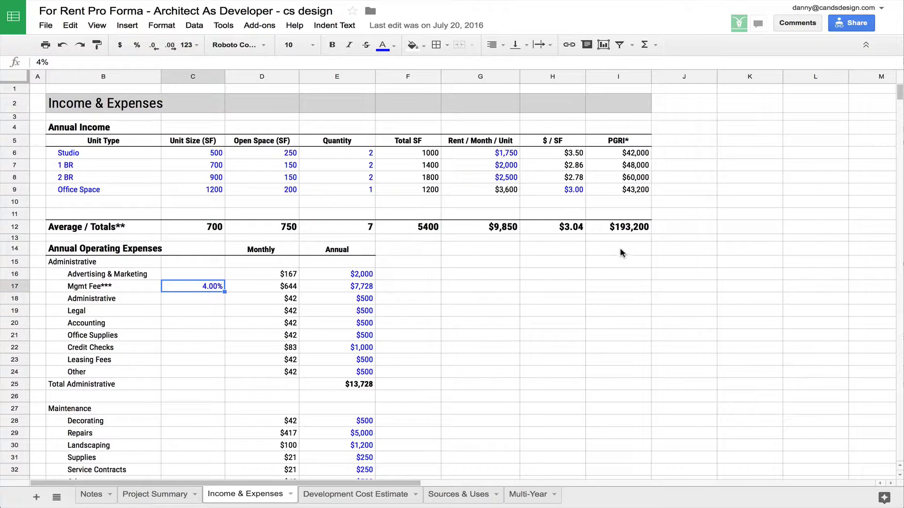
pyautogui.click(621, 228)
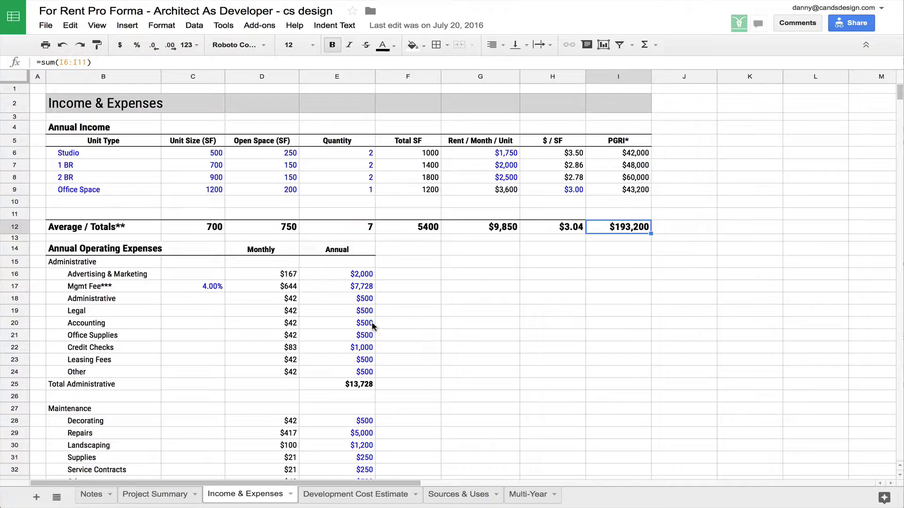
# Review the Decorating and Service Contracts amounts and the Total Maintenance sum formula.
pyautogui.scroll(-3, 374, 327)
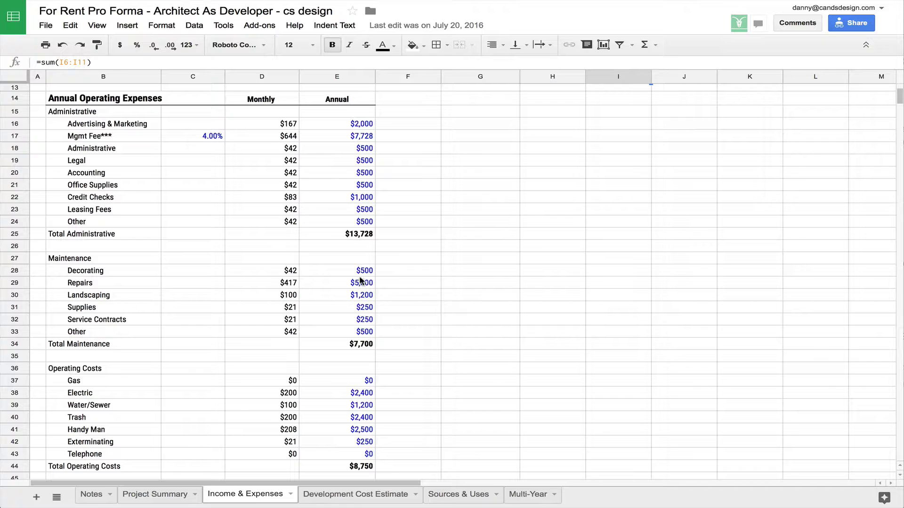
pyautogui.click(362, 275)
pyautogui.click(364, 323)
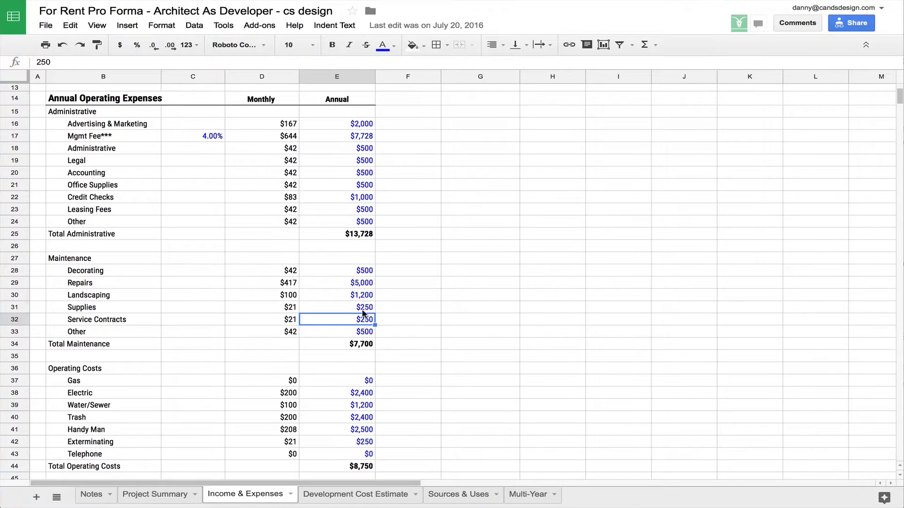
pyautogui.click(359, 274)
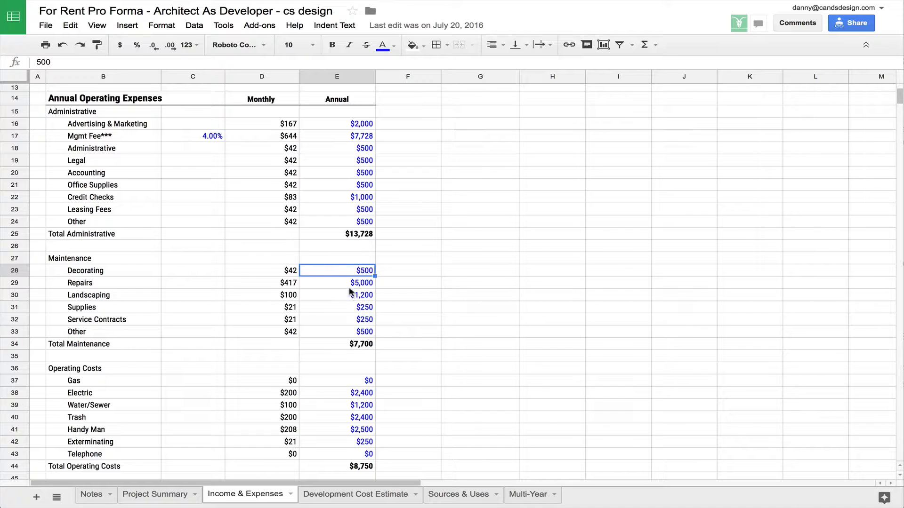
pyautogui.click(340, 344)
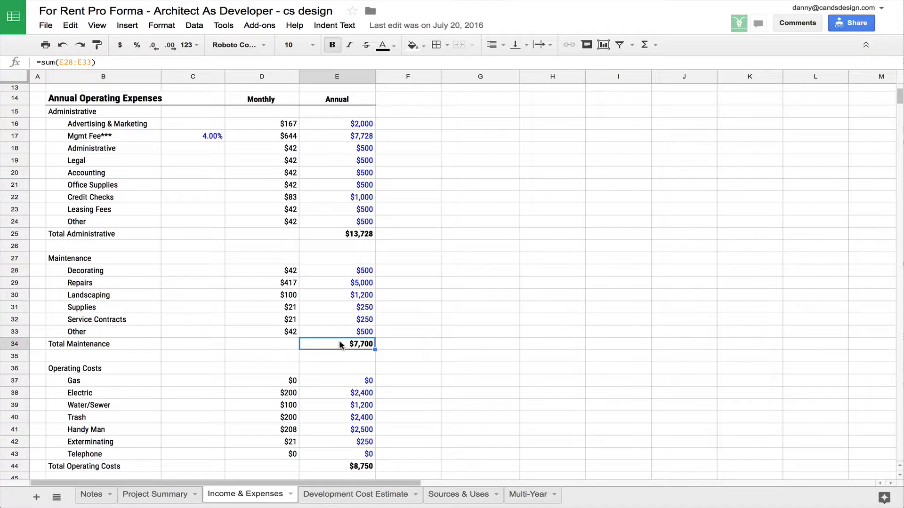
# Check the Electric expense and the Total Operating Costs sum formula.
pyautogui.scroll(-6, 339, 339)
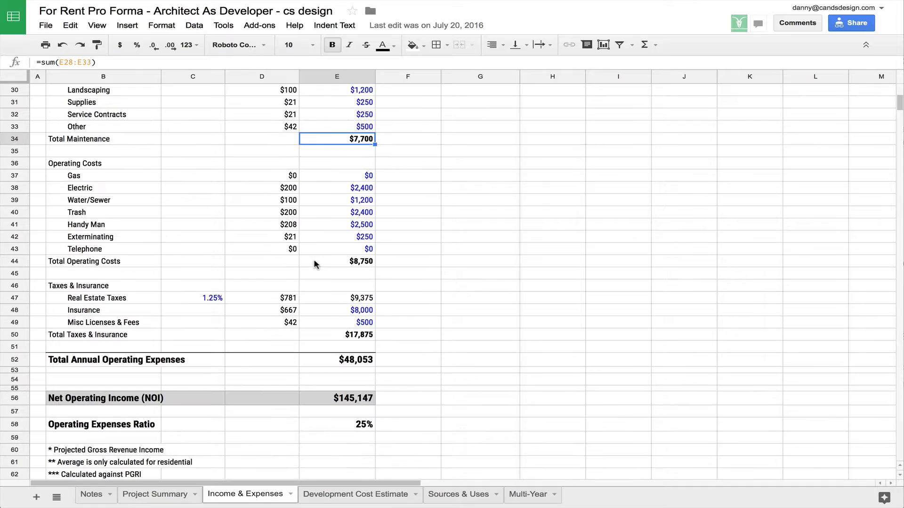
pyautogui.click(353, 189)
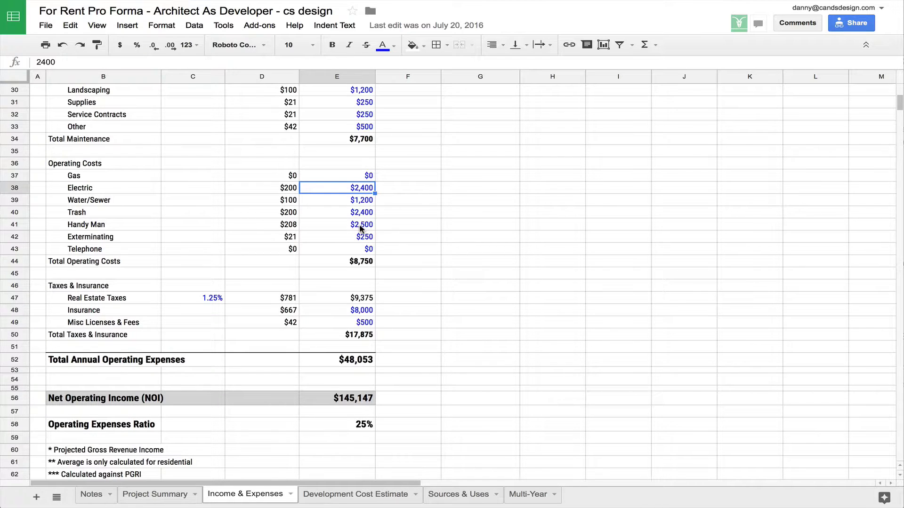
pyautogui.scroll(2, 361, 232)
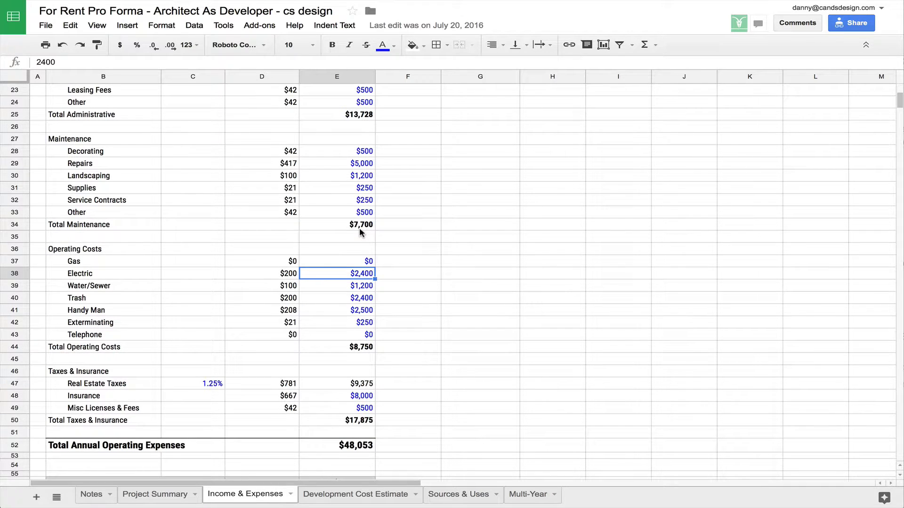
pyautogui.scroll(-4, 351, 237)
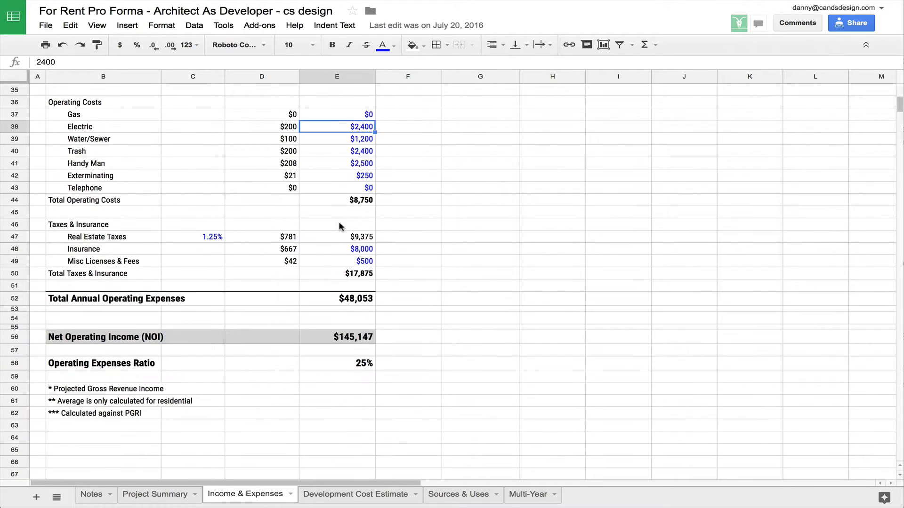
pyautogui.click(354, 202)
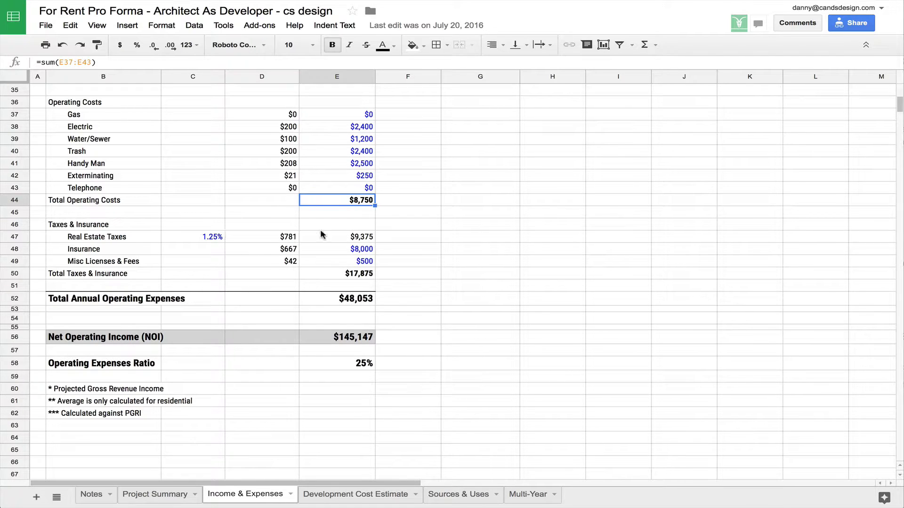
# Trace the E47 real estate tax to the 1.25% rate and $750,000.00 land cost, then review Insurance and totals.
pyautogui.click(207, 239)
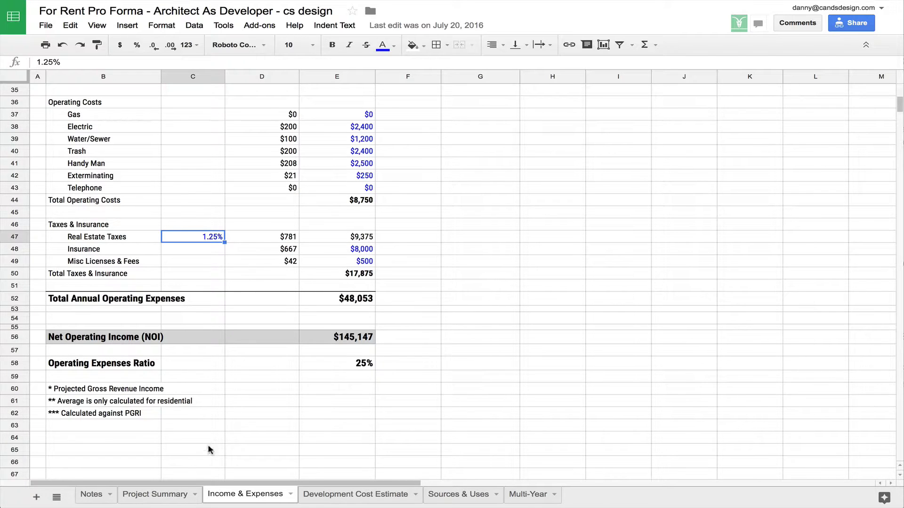
pyautogui.click(170, 494)
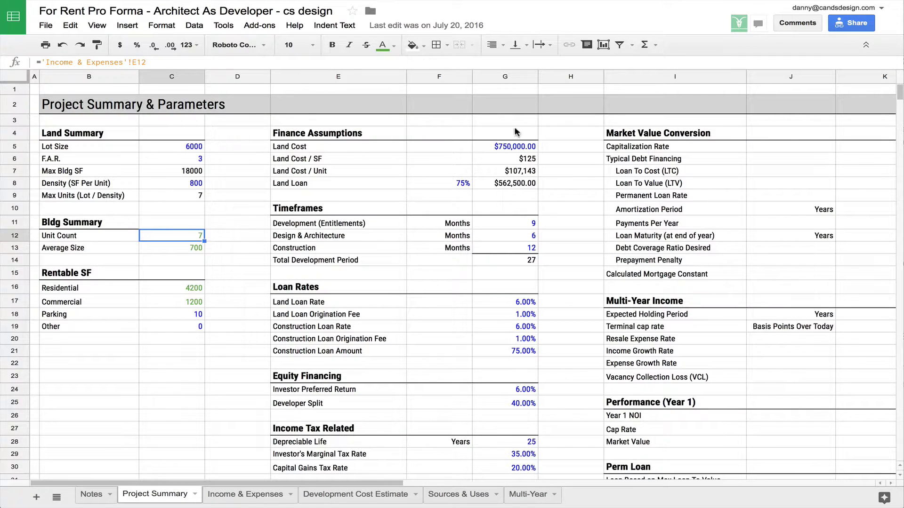
pyautogui.click(503, 149)
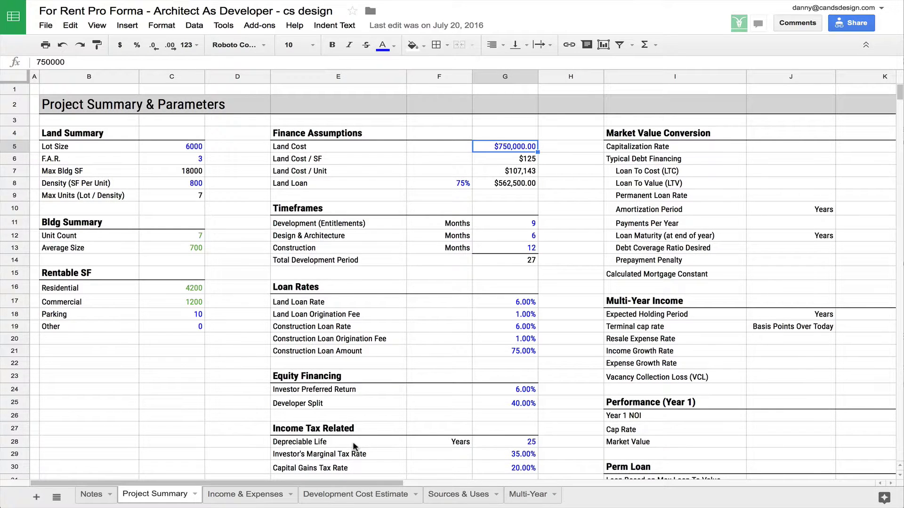
pyautogui.click(263, 494)
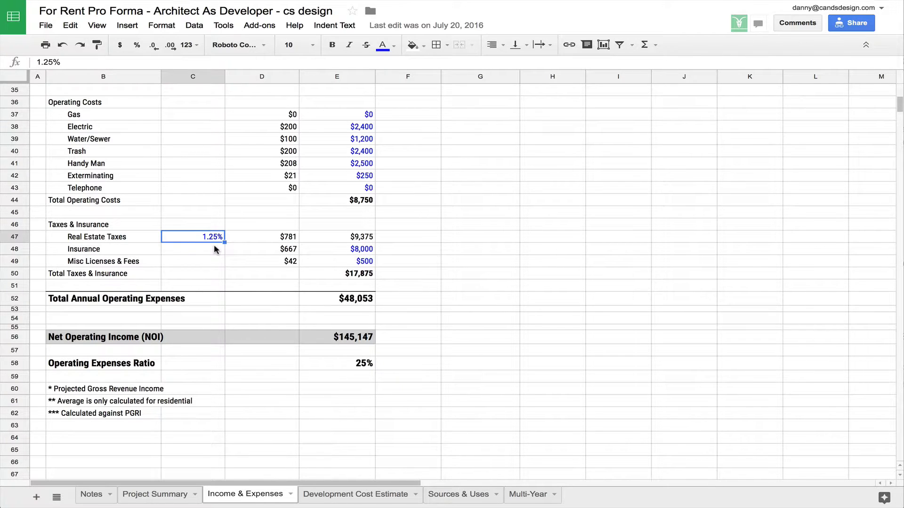
pyautogui.click(331, 239)
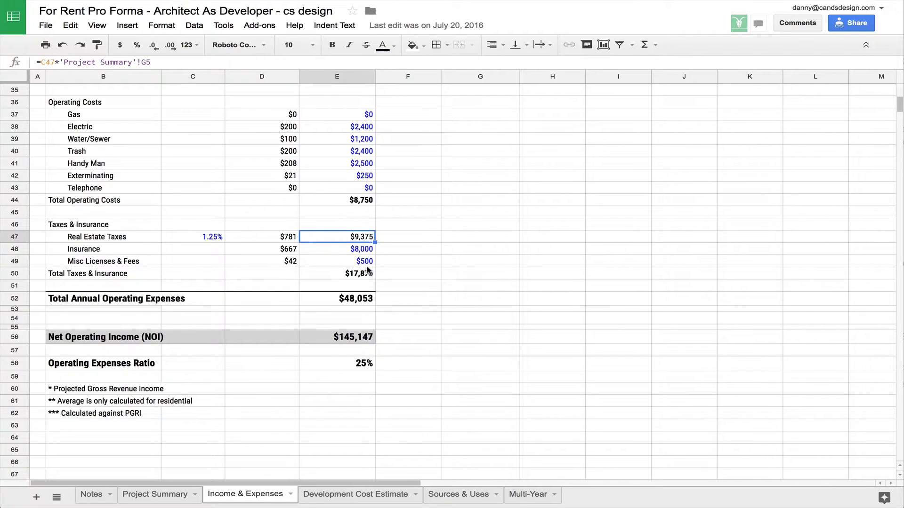
pyautogui.click(340, 251)
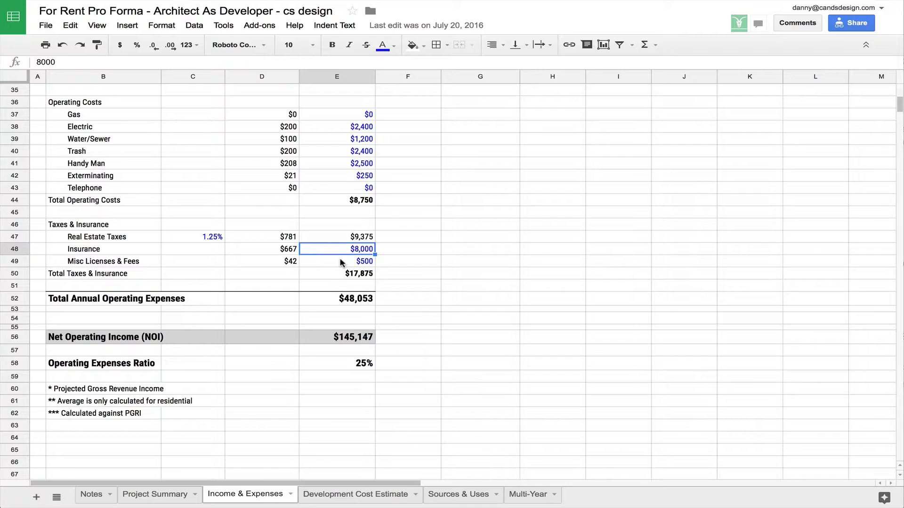
pyautogui.click(341, 277)
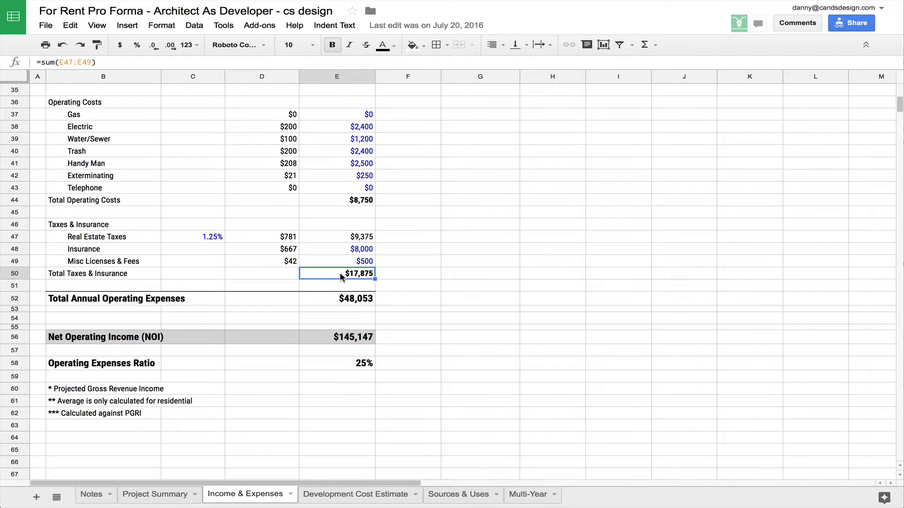
pyautogui.click(330, 298)
# Show how Net Operating Income is calculated from Total Annual Operating Expenses.
pyautogui.scroll(4, 441, 298)
pyautogui.scroll(6, 442, 301)
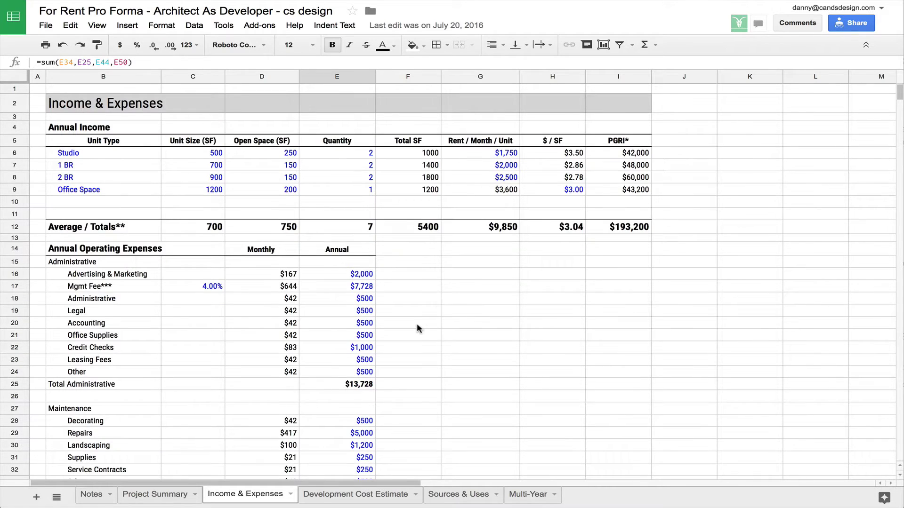
pyautogui.scroll(-10, 416, 326)
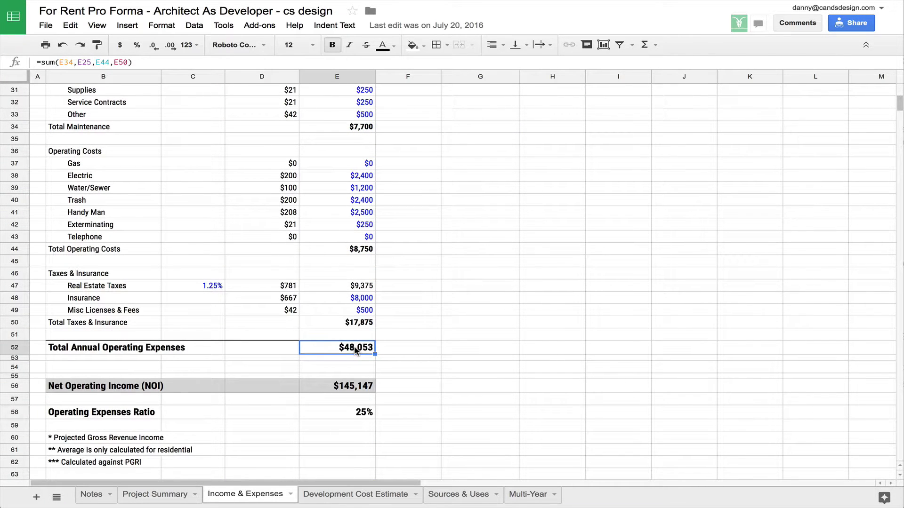
pyautogui.scroll(-2, 360, 352)
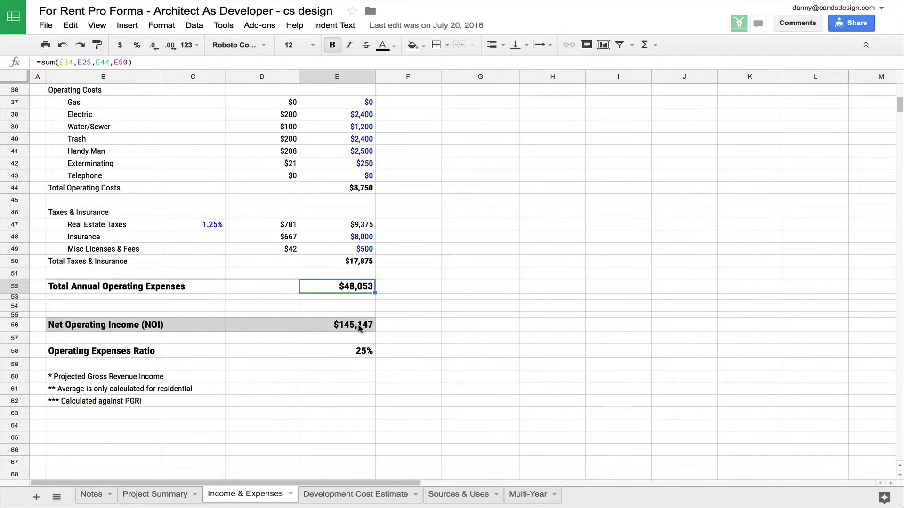
pyautogui.click(359, 328)
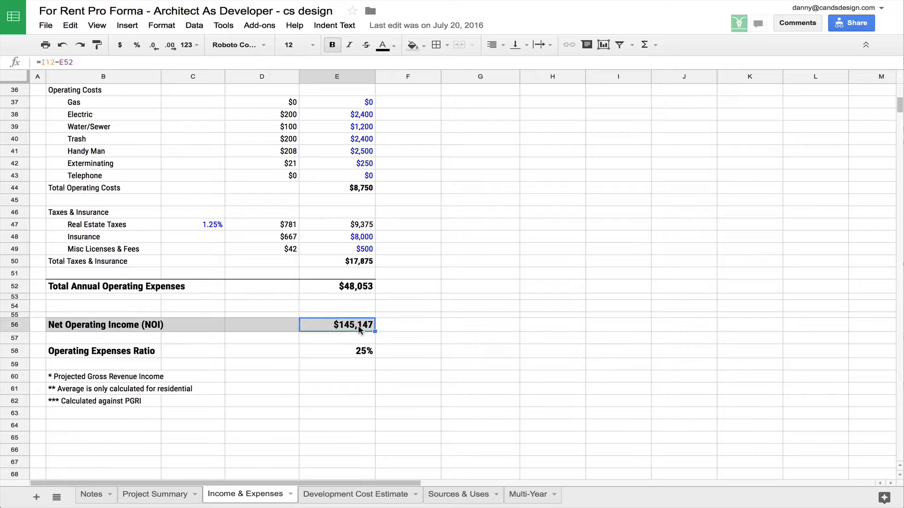
pyautogui.scroll(7, 499, 328)
pyautogui.scroll(5, 504, 335)
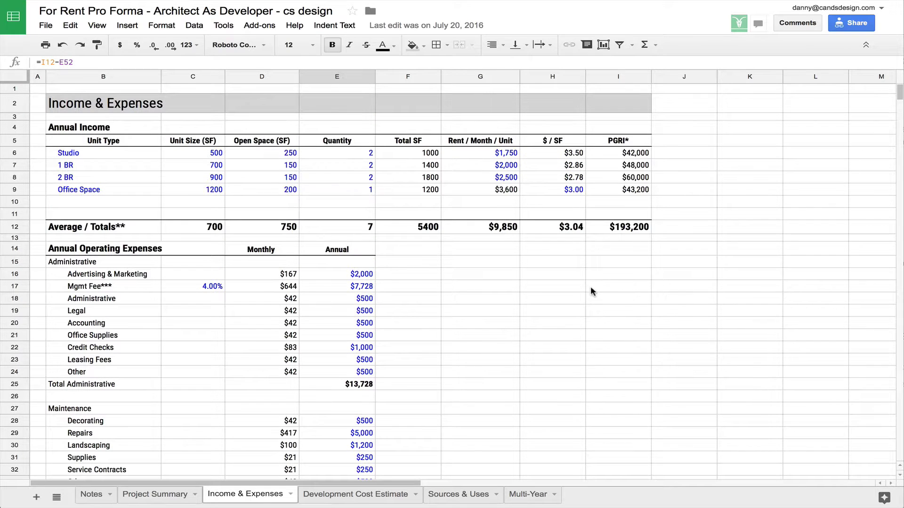
pyautogui.scroll(-10, 486, 412)
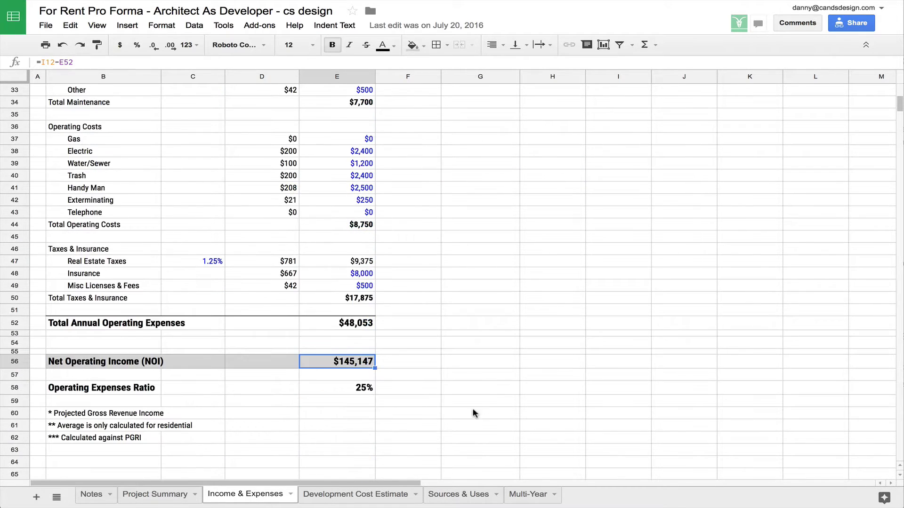
pyautogui.click(347, 328)
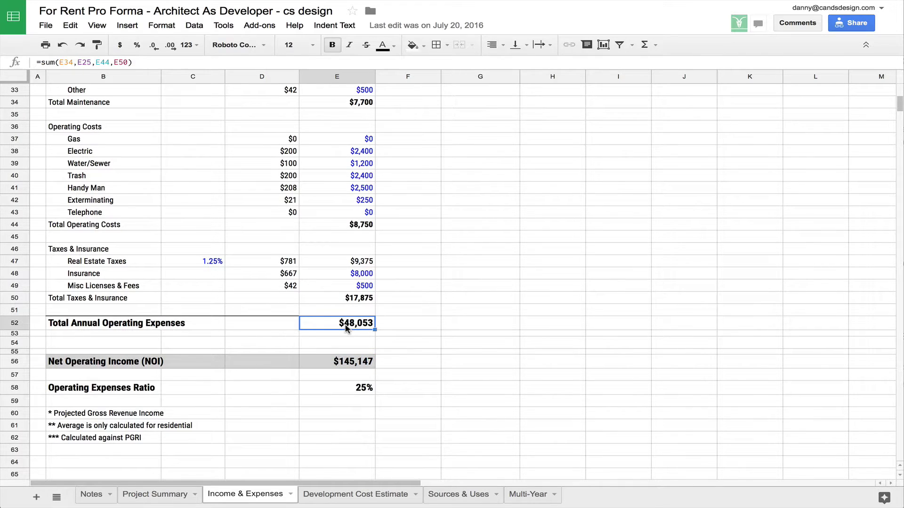
pyautogui.click(357, 362)
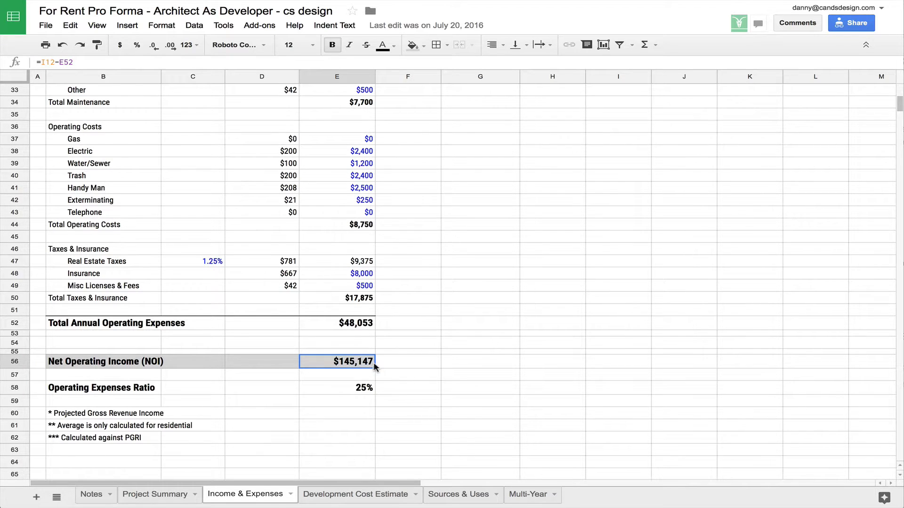
# Examine how the Operating Expenses Ratio is calculated, scrolling over the expense sections.
pyautogui.scroll(2, 374, 363)
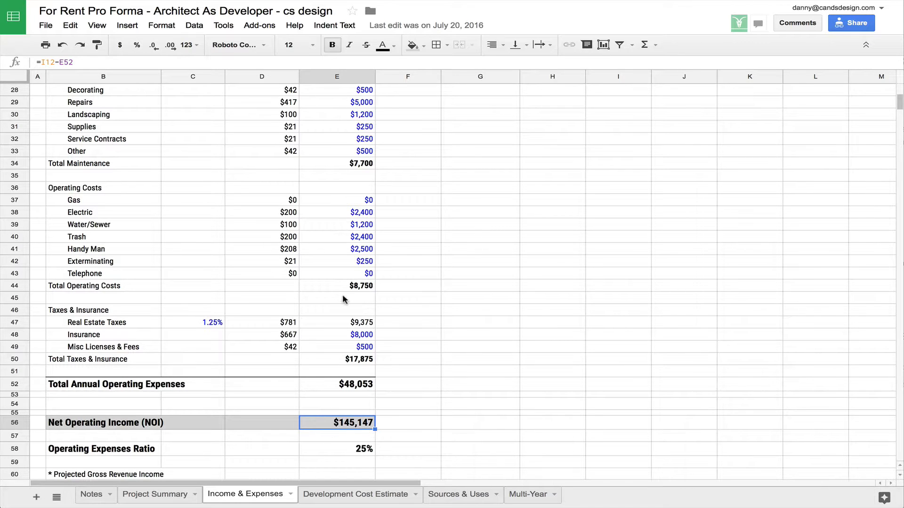
pyautogui.scroll(-3, 411, 360)
pyautogui.click(351, 352)
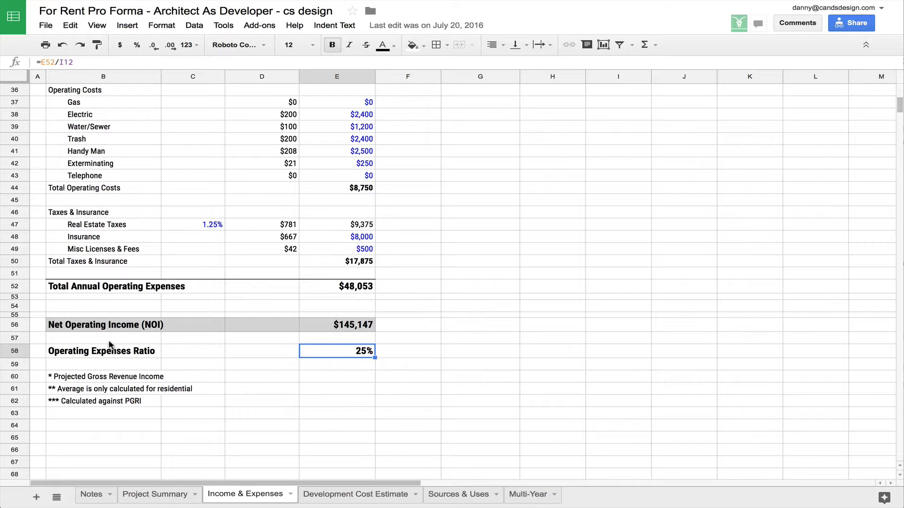
pyautogui.scroll(2, 309, 366)
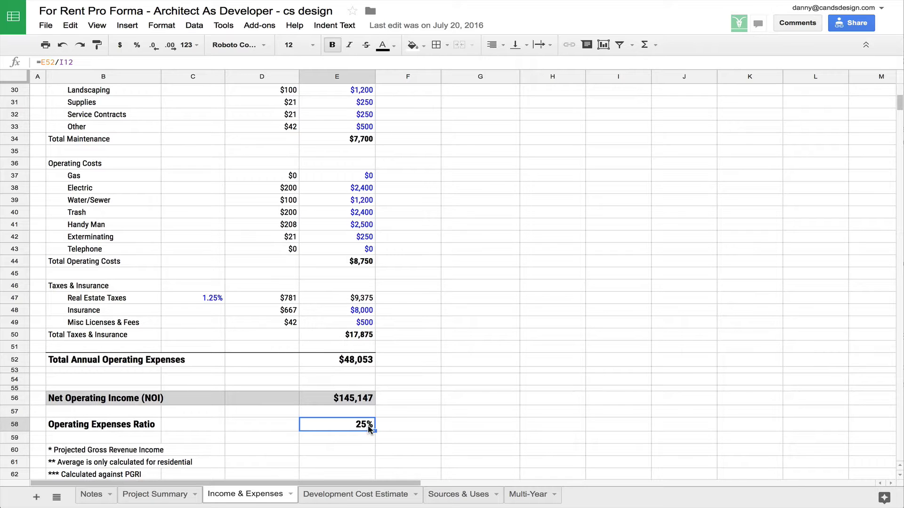
pyautogui.scroll(10, 472, 263)
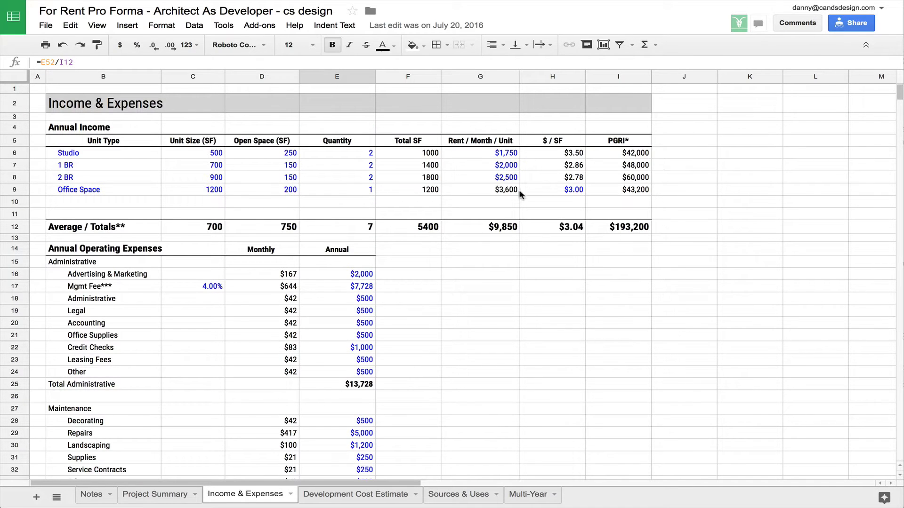
pyautogui.scroll(-10, 436, 432)
pyautogui.scroll(10, 527, 402)
pyautogui.scroll(-3, 493, 249)
pyautogui.scroll(-3, 490, 249)
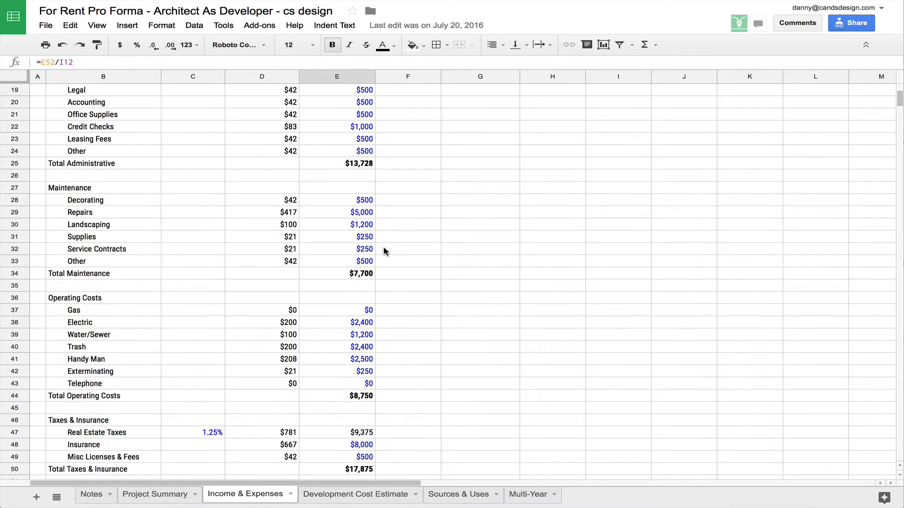
pyautogui.scroll(-2, 405, 325)
pyautogui.scroll(-4, 501, 312)
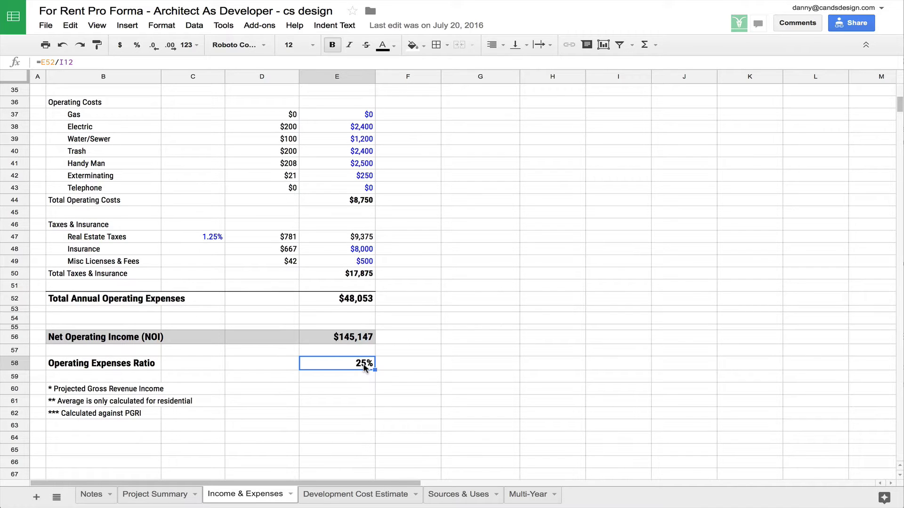
pyautogui.scroll(7, 399, 369)
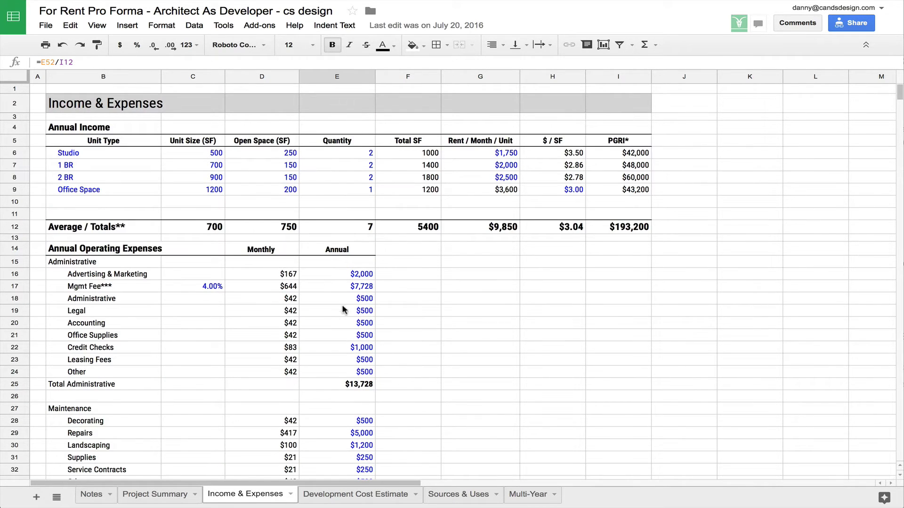
pyautogui.scroll(-1, 422, 332)
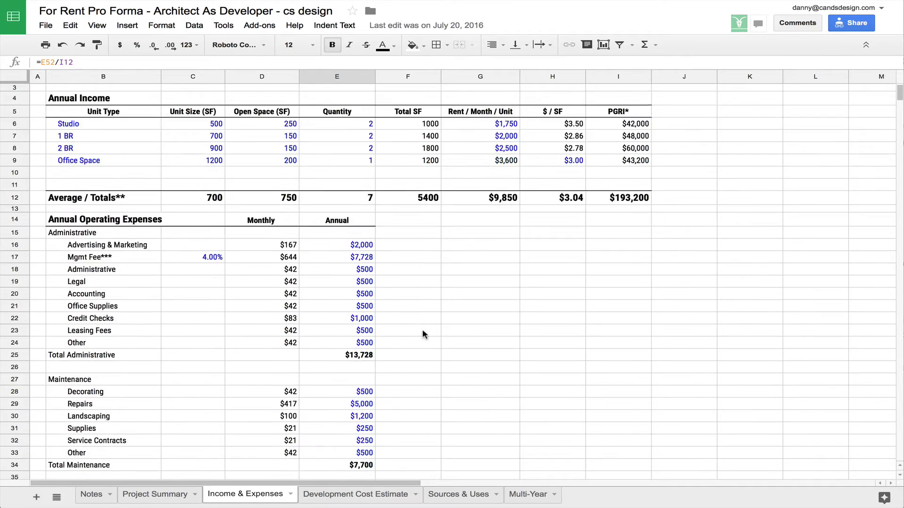
pyautogui.scroll(-3, 422, 333)
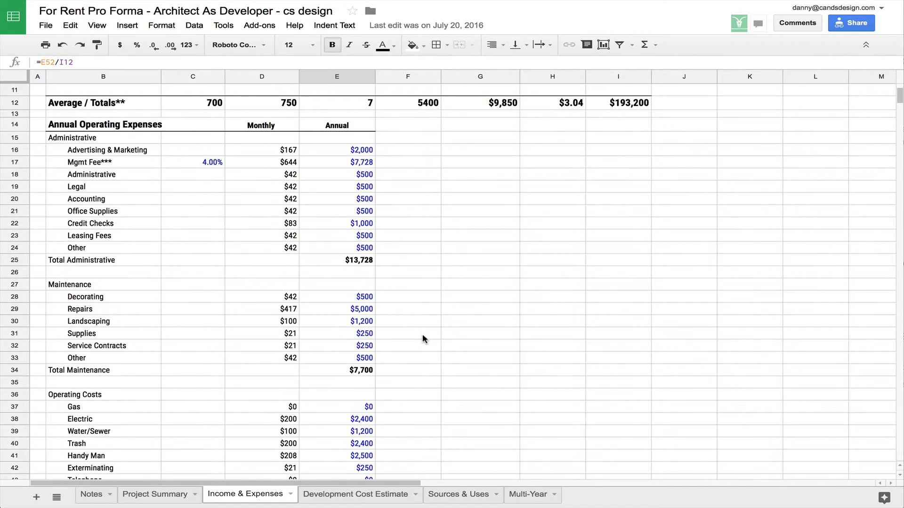
pyautogui.scroll(-5, 422, 335)
pyautogui.scroll(-3, 422, 334)
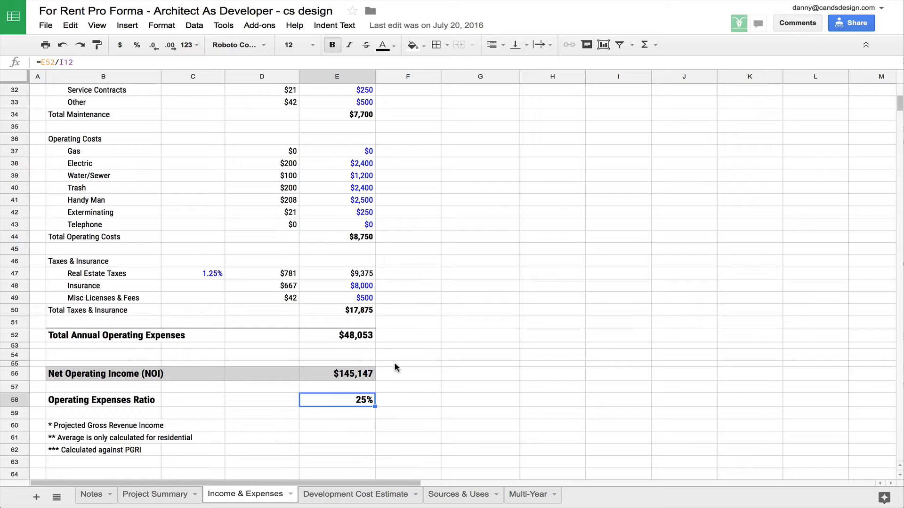
# Revisit the Advertising & Marketing, Legal and Office Supplies entered amounts, and the Operating Expenses Ratio formula.
pyautogui.scroll(8, 409, 365)
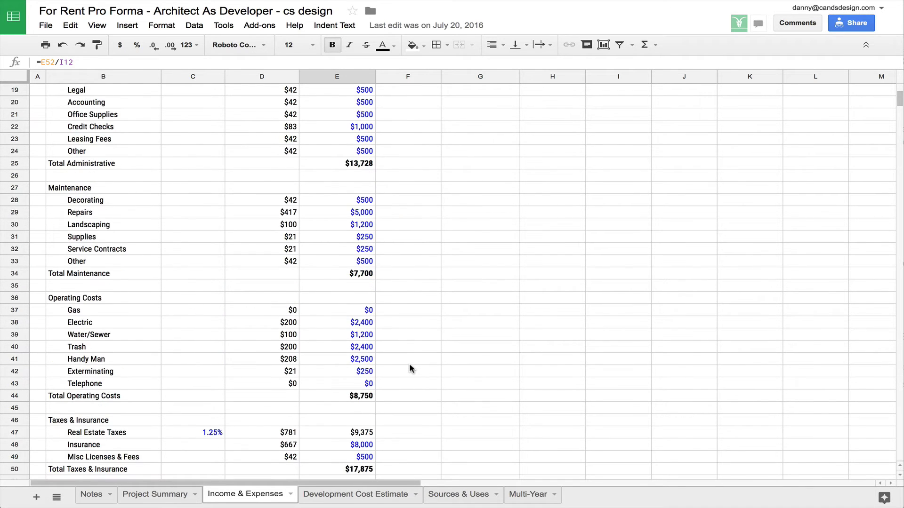
pyautogui.scroll(2, 409, 368)
pyautogui.scroll(-10, 409, 367)
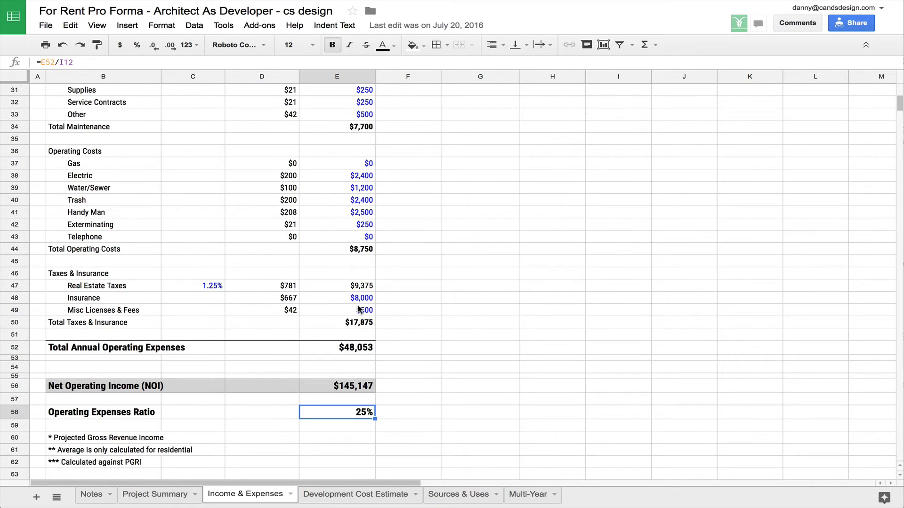
pyautogui.scroll(9, 358, 308)
pyautogui.scroll(1, 370, 319)
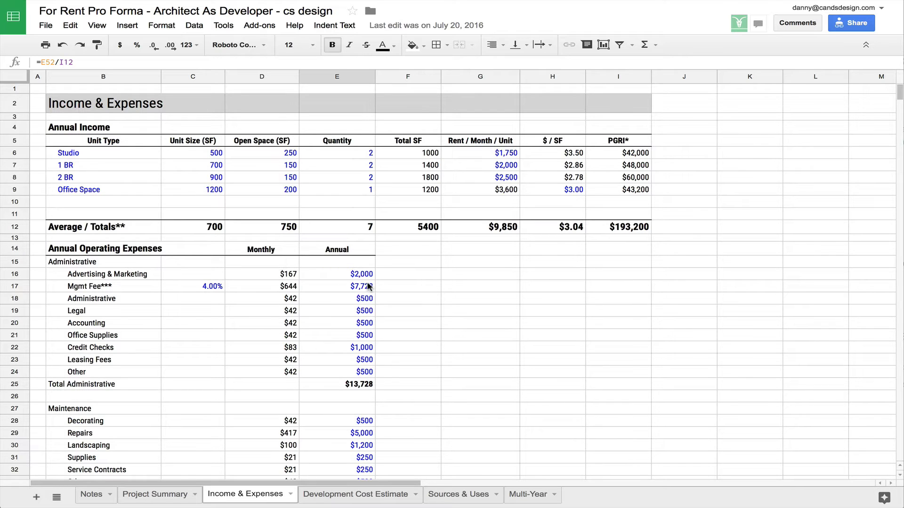
pyautogui.click(360, 276)
pyautogui.click(361, 314)
pyautogui.click(366, 335)
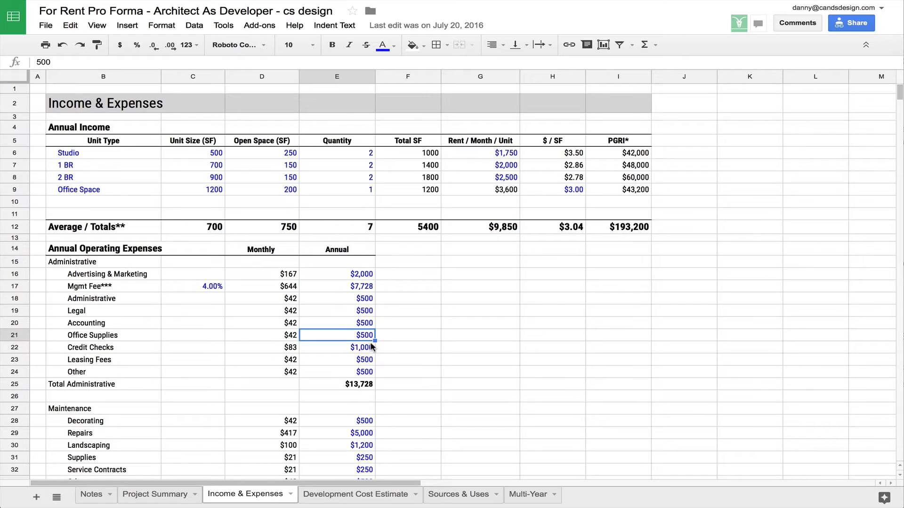
pyautogui.scroll(-5, 367, 339)
pyautogui.scroll(-2, 371, 346)
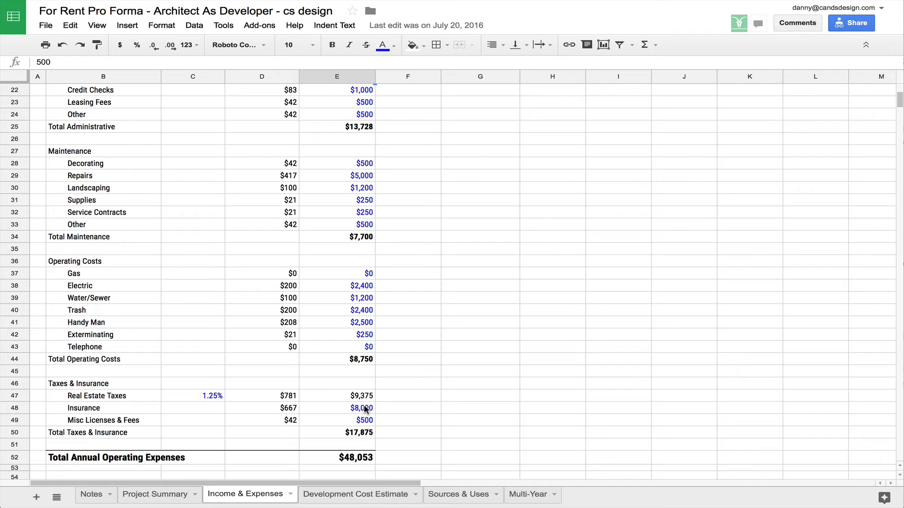
pyautogui.scroll(-3, 367, 408)
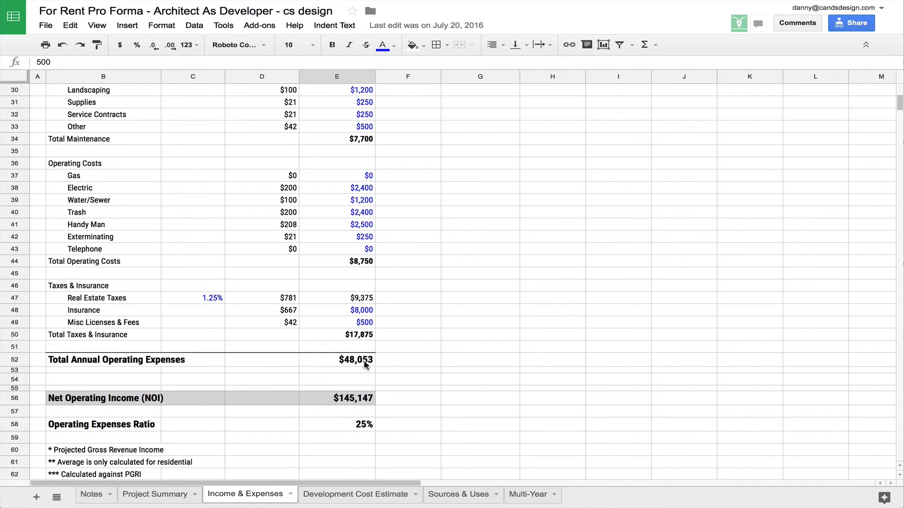
pyautogui.click(355, 426)
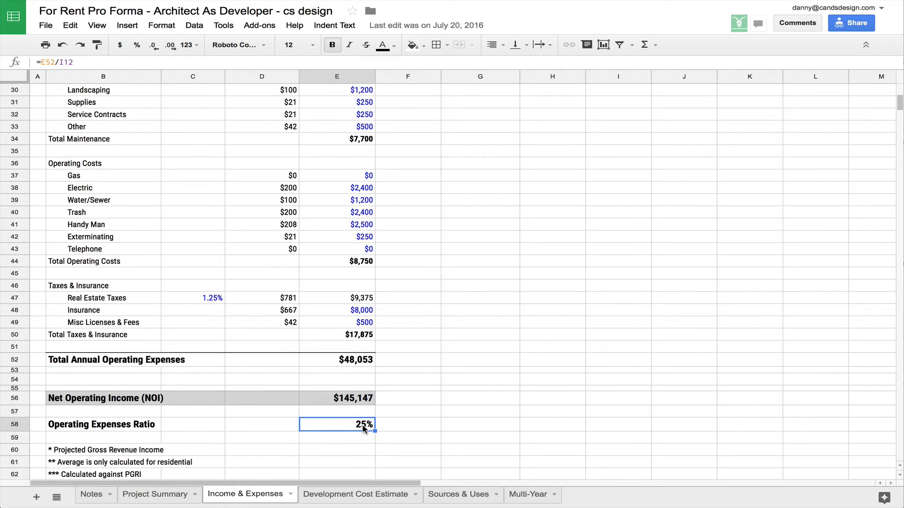
pyautogui.scroll(10, 388, 426)
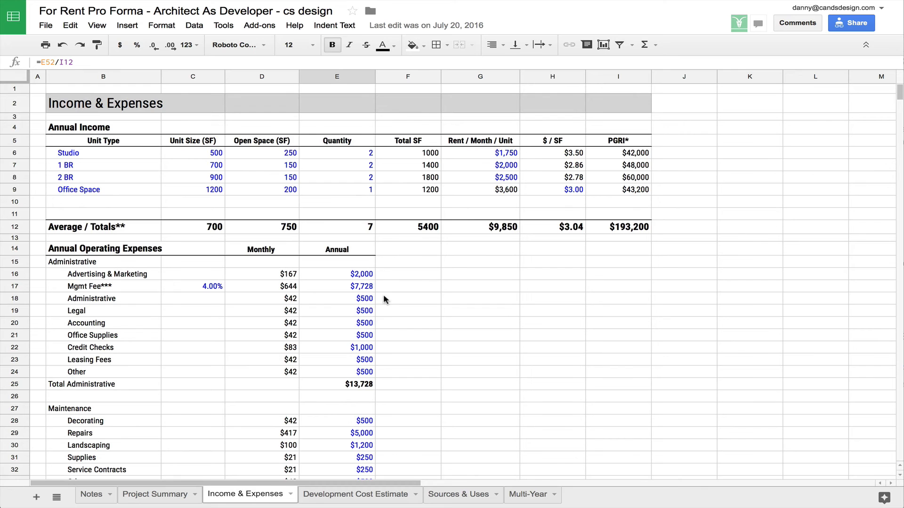
pyautogui.scroll(-10, 383, 313)
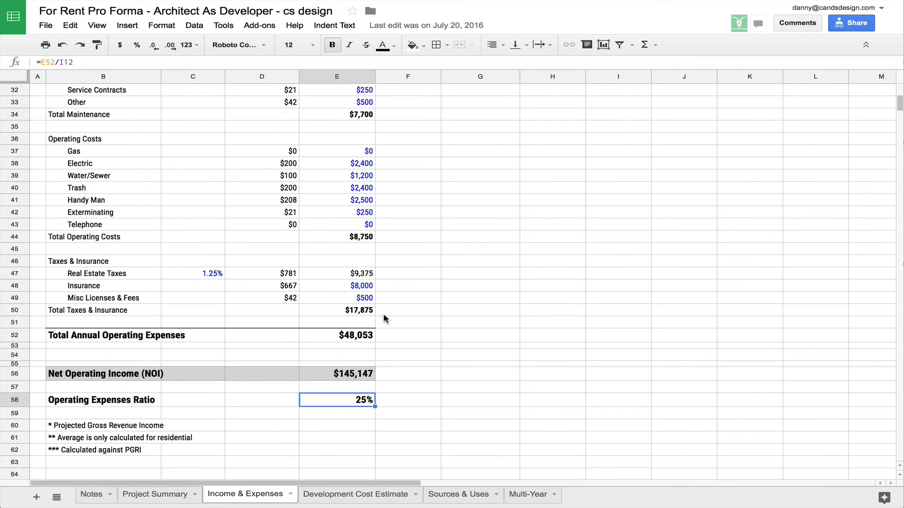
pyautogui.scroll(10, 383, 318)
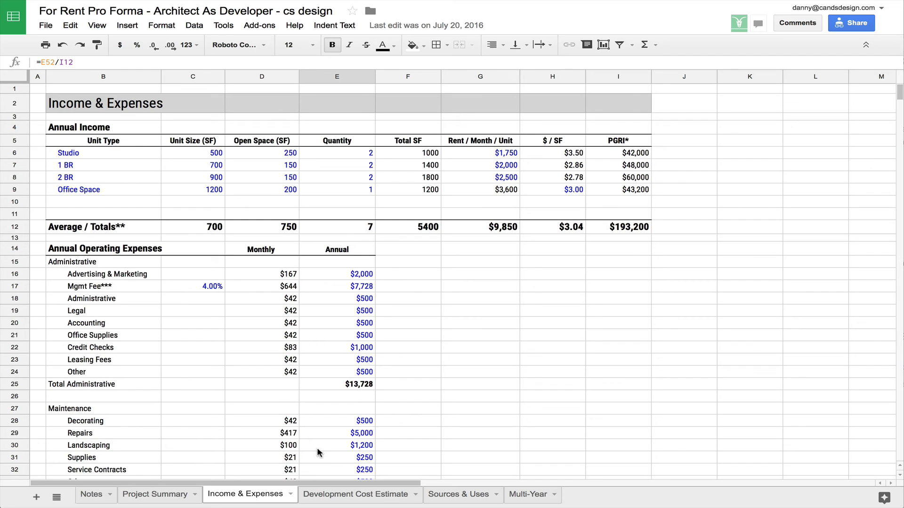
# Open the Development Cost Estimate sheet and scroll through its hard and soft cost tables.
pyautogui.click(386, 494)
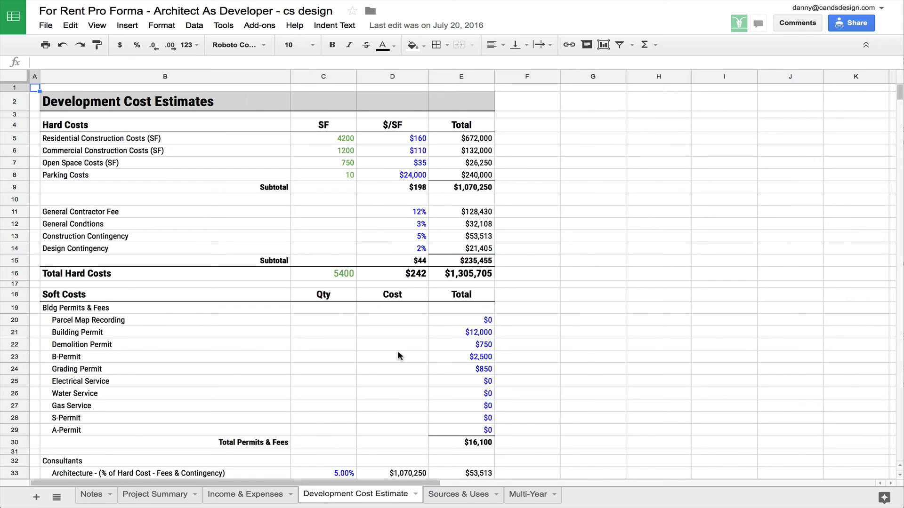
pyautogui.scroll(-5, 397, 352)
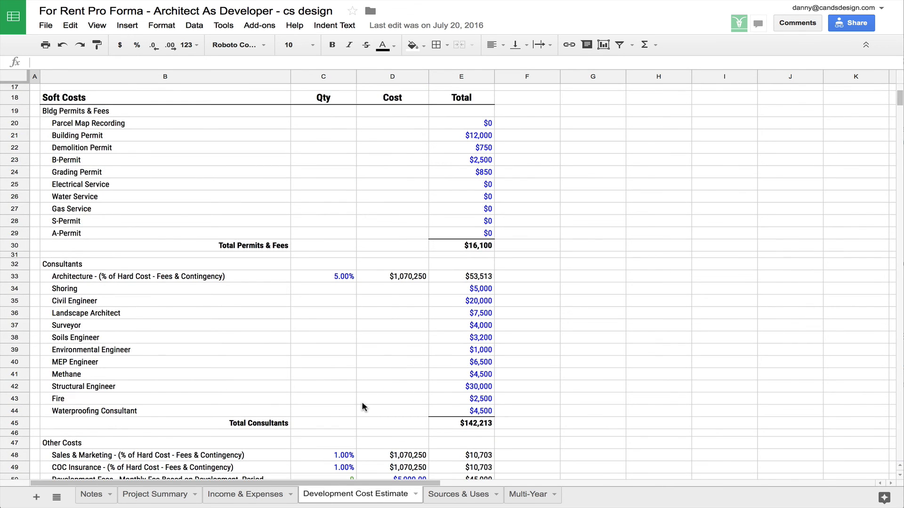
pyautogui.scroll(-7, 362, 402)
pyautogui.scroll(12, 320, 433)
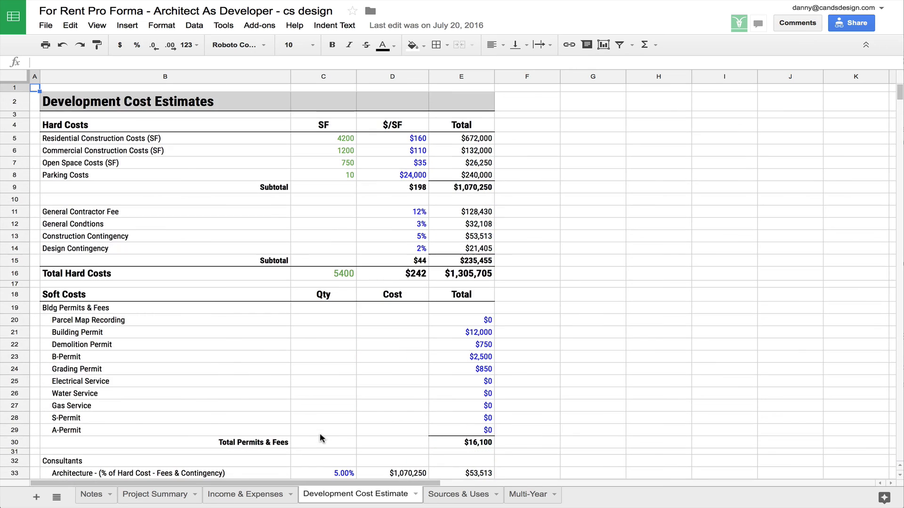